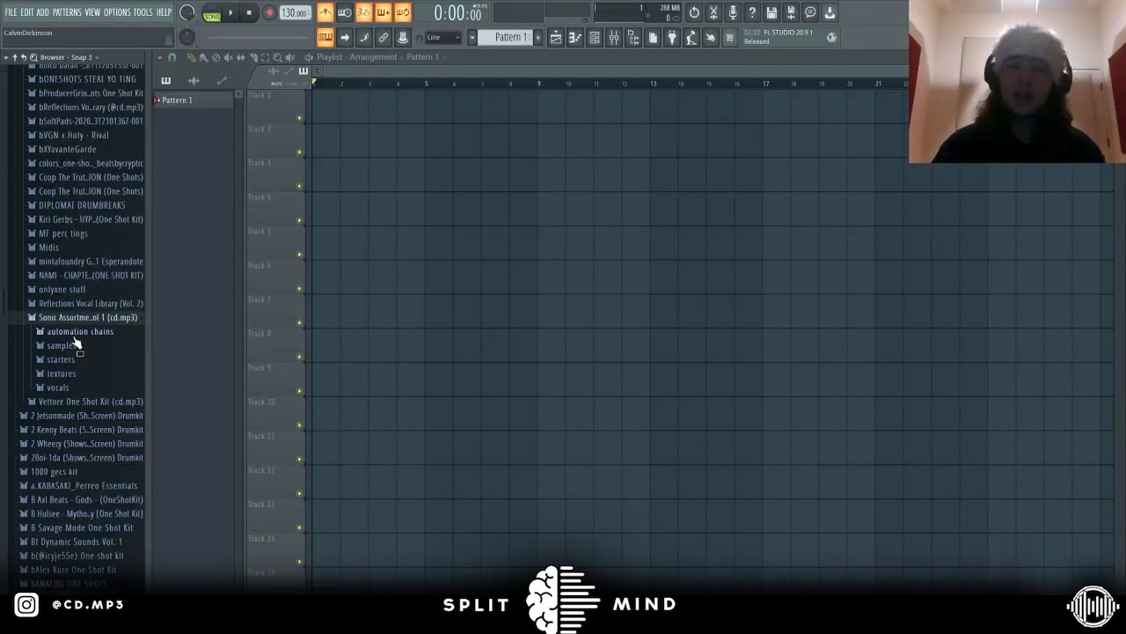
Expand the automation chains, samples, starters, textures and vocals folders of the Sonic Assortment pack and look through their files.
{"action": "left_click", "coordinate": [75, 332]}
{"action": "scroll", "coordinate": [83, 317], "scroll_direction": "down", "scroll_amount": 2}
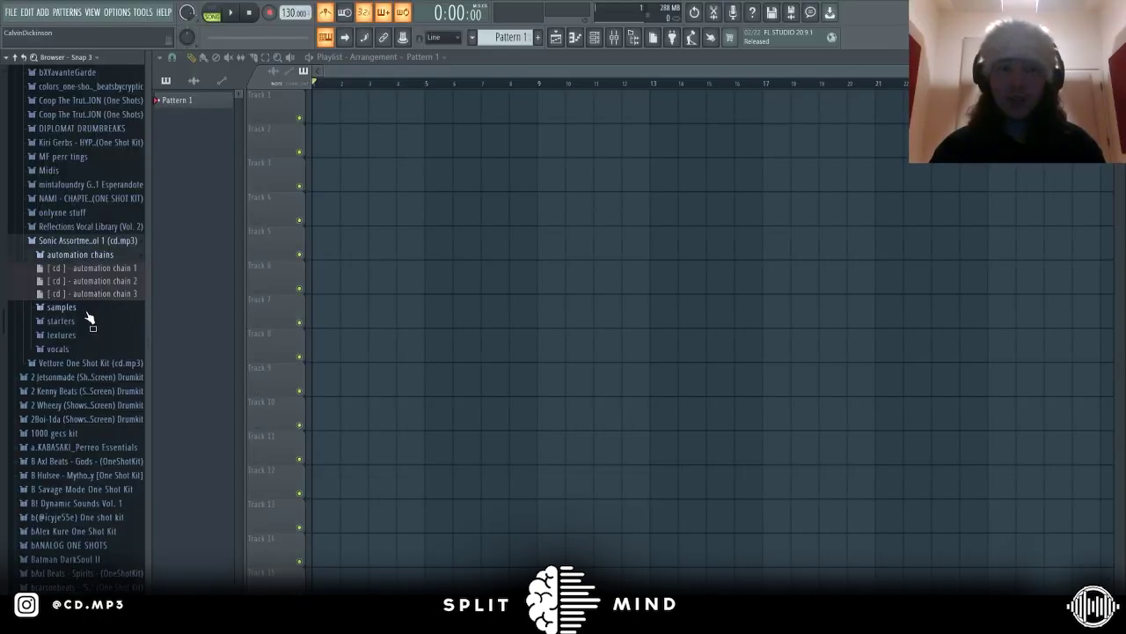
{"action": "left_click", "coordinate": [91, 308]}
{"action": "scroll", "coordinate": [88, 352], "scroll_direction": "down", "scroll_amount": 2}
{"action": "left_click", "coordinate": [91, 397]}
{"action": "scroll", "coordinate": [92, 395], "scroll_direction": "down", "scroll_amount": 6}
{"action": "left_click", "coordinate": [97, 346]}
{"action": "scroll", "coordinate": [95, 364], "scroll_direction": "down", "scroll_amount": 4}
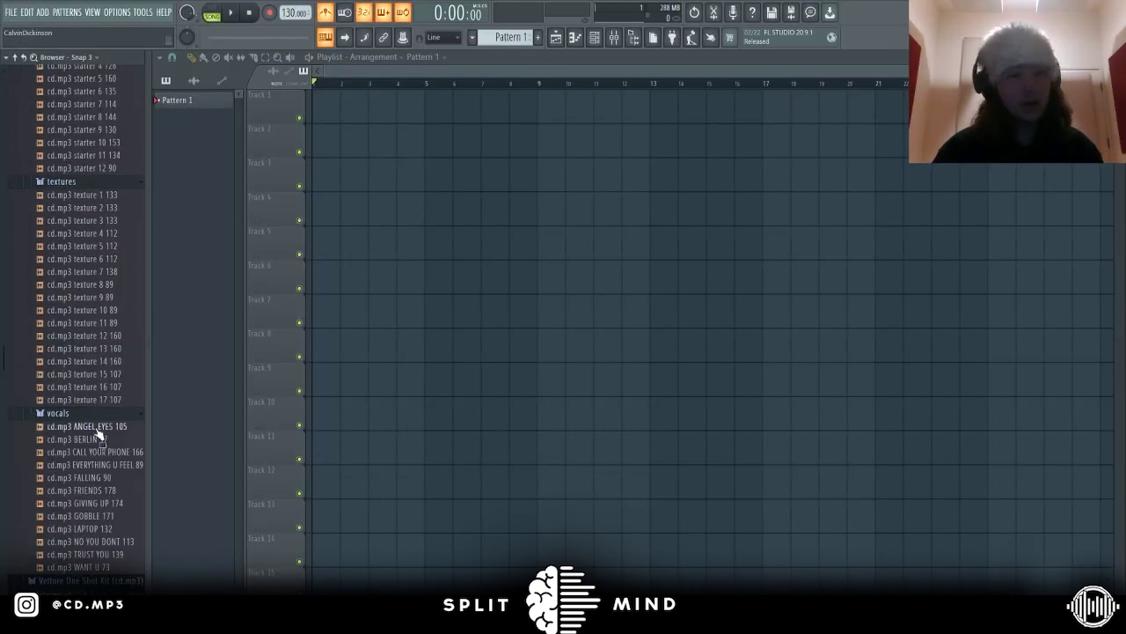
{"action": "scroll", "coordinate": [100, 457], "scroll_direction": "up", "scroll_amount": 10}
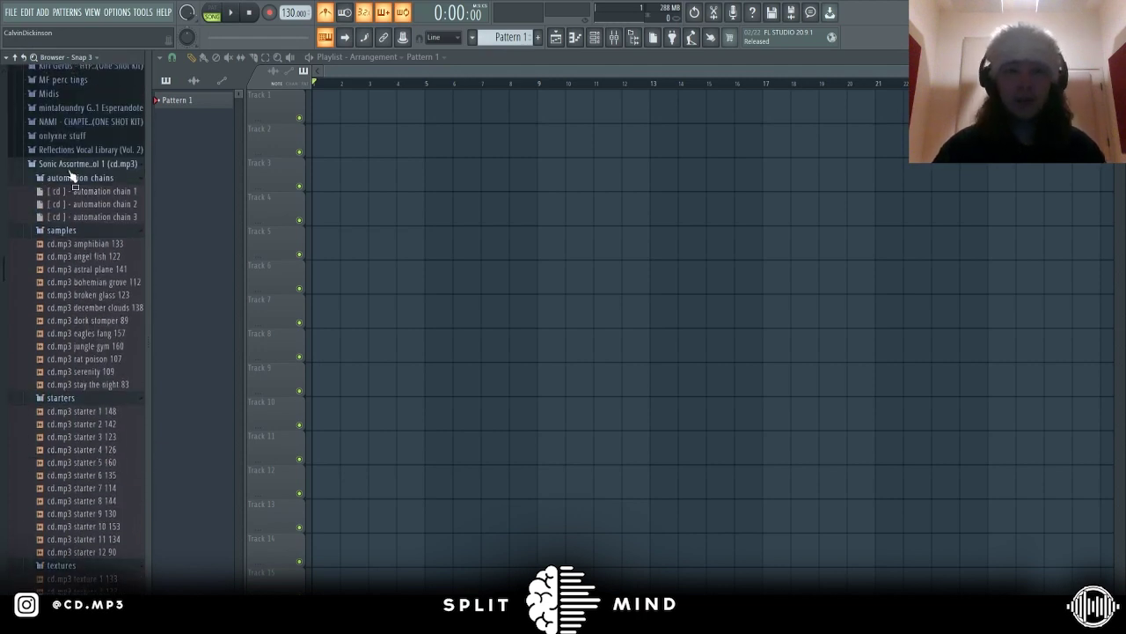
Open the project "[ cd ] - automation chain 1" and move the piano channel's notes to the Sampler channel.
{"action": "double_click", "coordinate": [135, 196]}
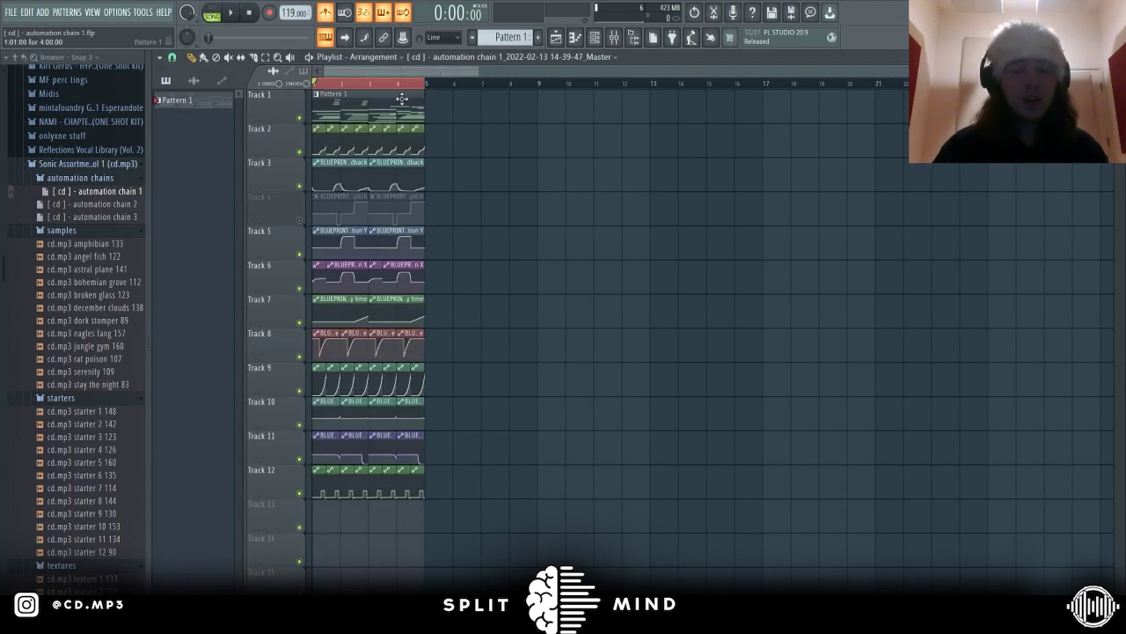
{"action": "left_click", "coordinate": [595, 37]}
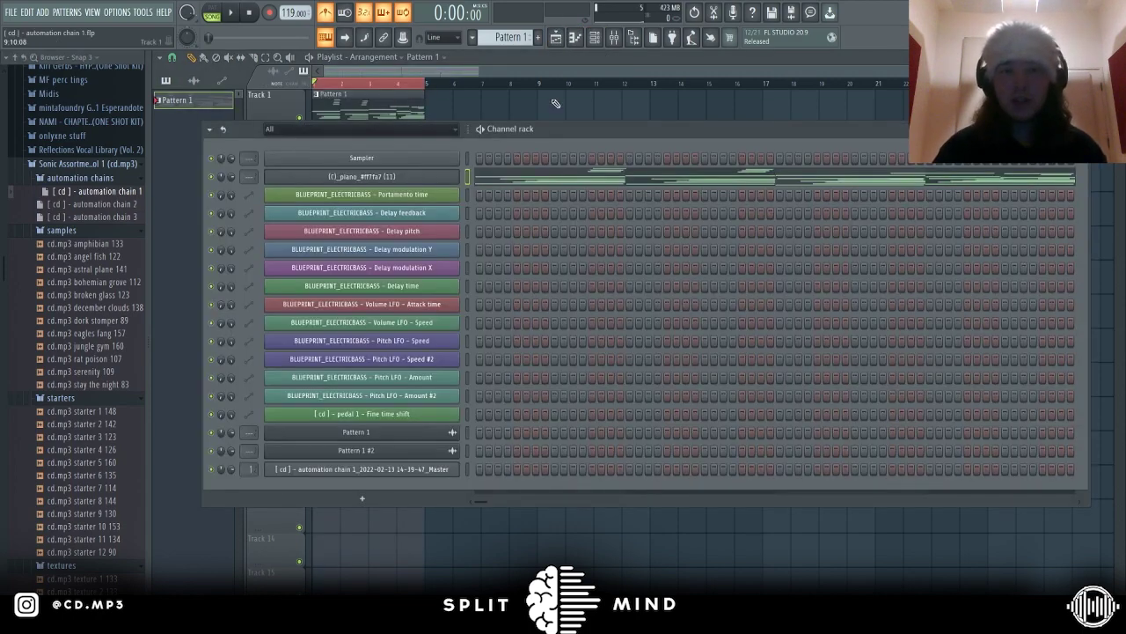
{"action": "key", "text": "ctrl+x"}
{"action": "left_click", "coordinate": [467, 158]}
{"action": "key", "text": "ctrl+v"}
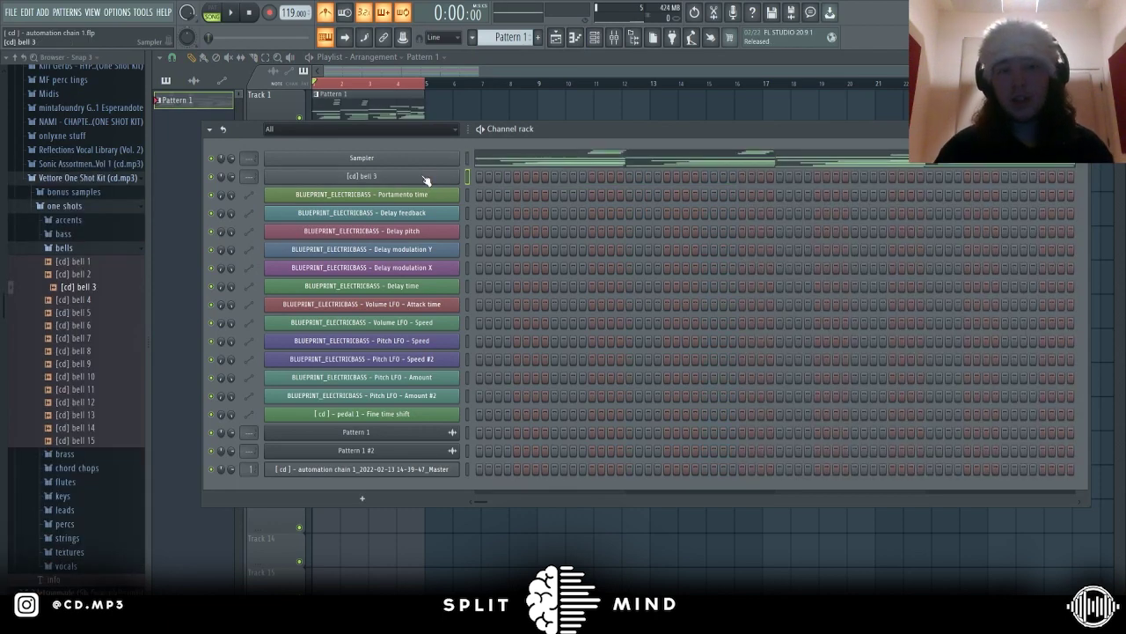
Move the notes from the Sampler channel to the [cd] bell 3 channel and show that channel's sampler settings.
{"action": "left_click", "coordinate": [427, 180]}
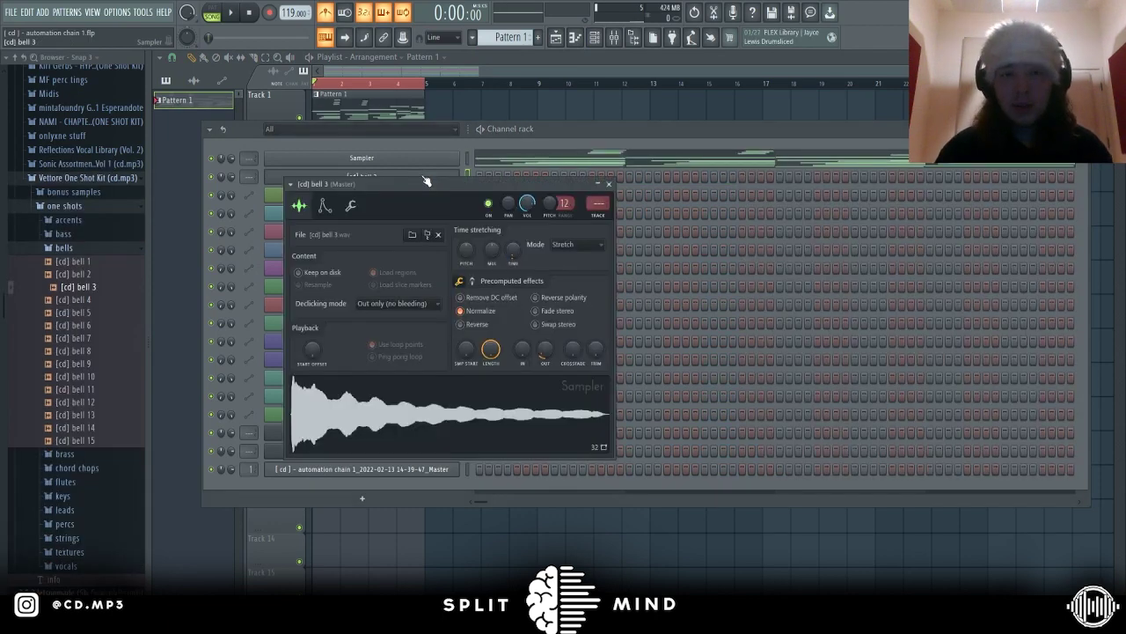
{"action": "left_click_drag", "start_coordinate": [426, 183], "coordinate": [628, 239]}
{"action": "left_click", "coordinate": [468, 161]}
{"action": "key", "text": "ctrl+x"}
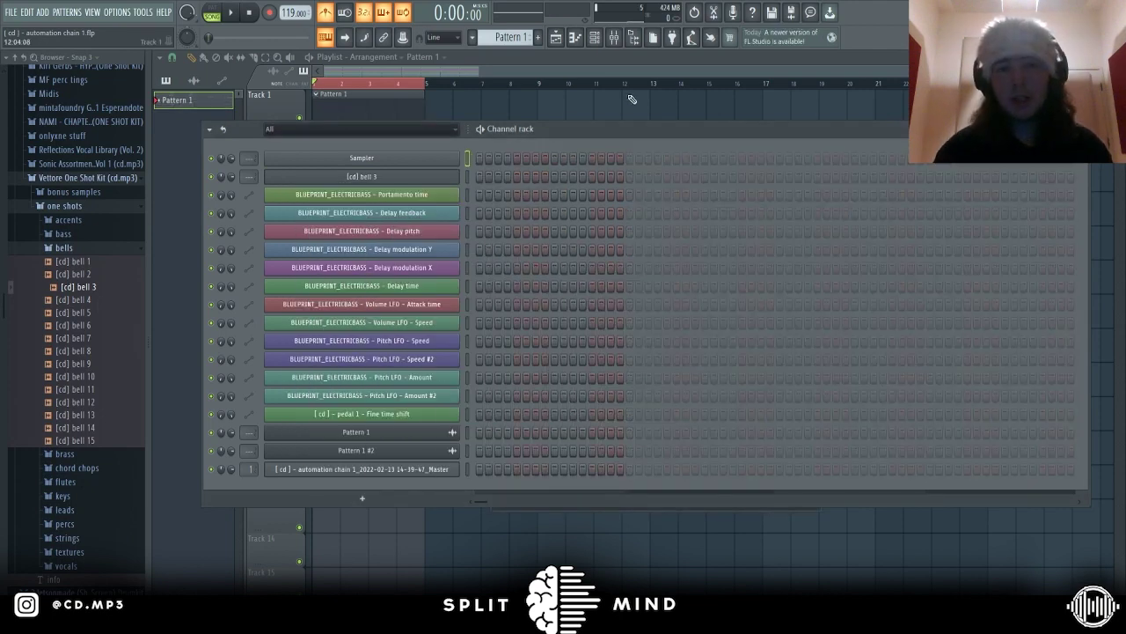
{"action": "left_click", "coordinate": [469, 177]}
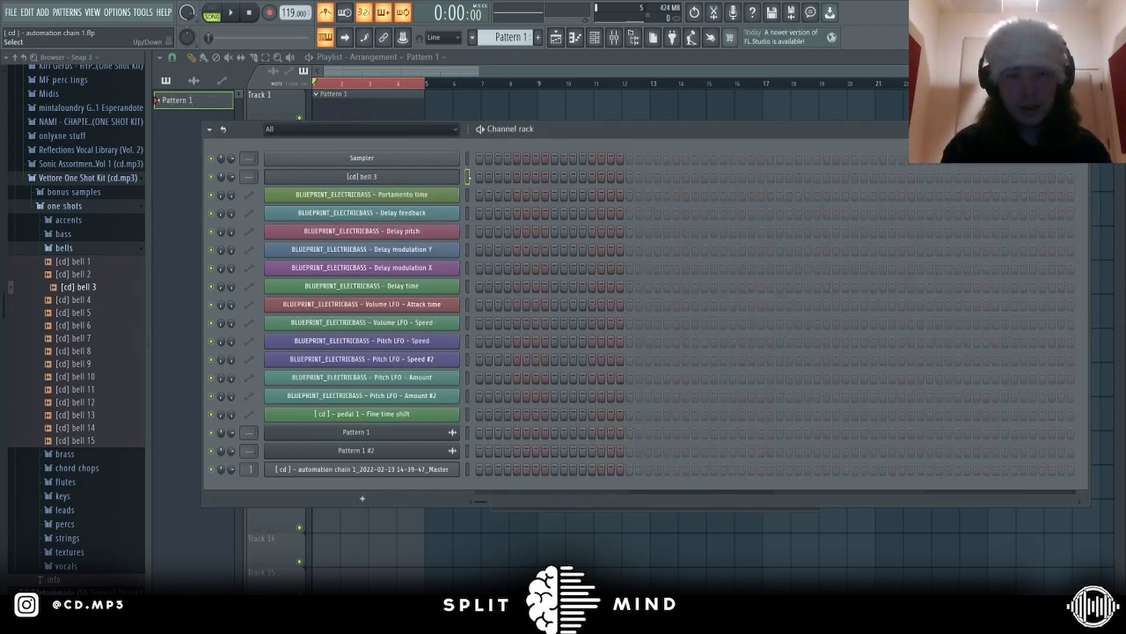
{"action": "left_click", "coordinate": [416, 176]}
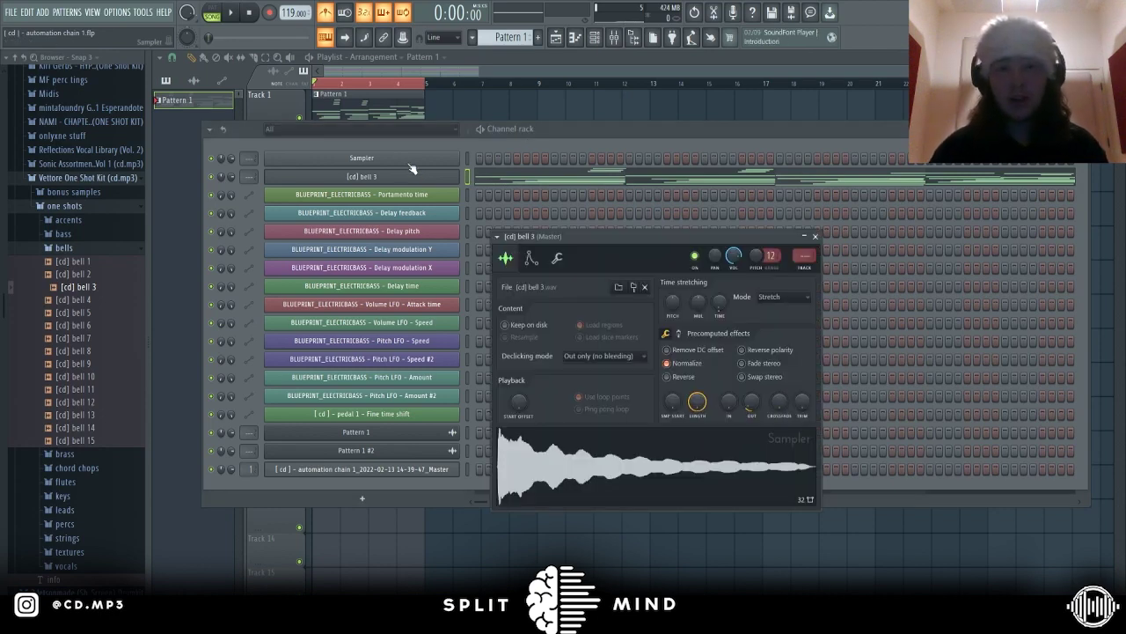
Move the channel rack off the playlist clips and unmute Track 4 with the Delay pitch automation.
{"action": "left_click_drag", "start_coordinate": [558, 128], "coordinate": [954, 232]}
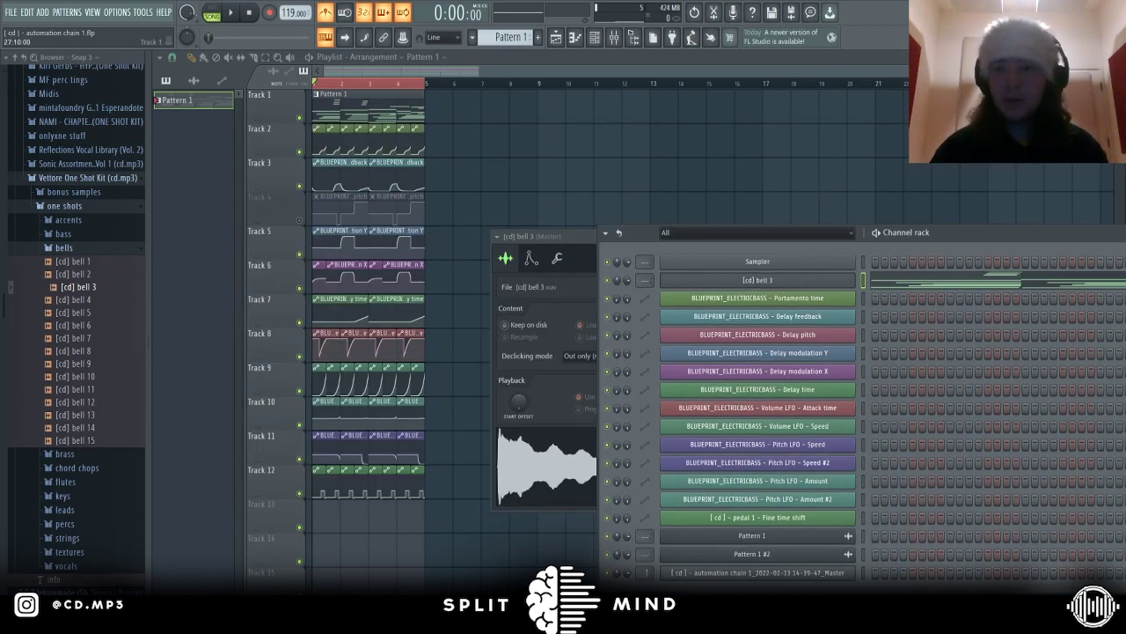
{"action": "left_click", "coordinate": [307, 203]}
{"action": "scroll", "coordinate": [307, 202], "scroll_direction": "up", "scroll_amount": 3}
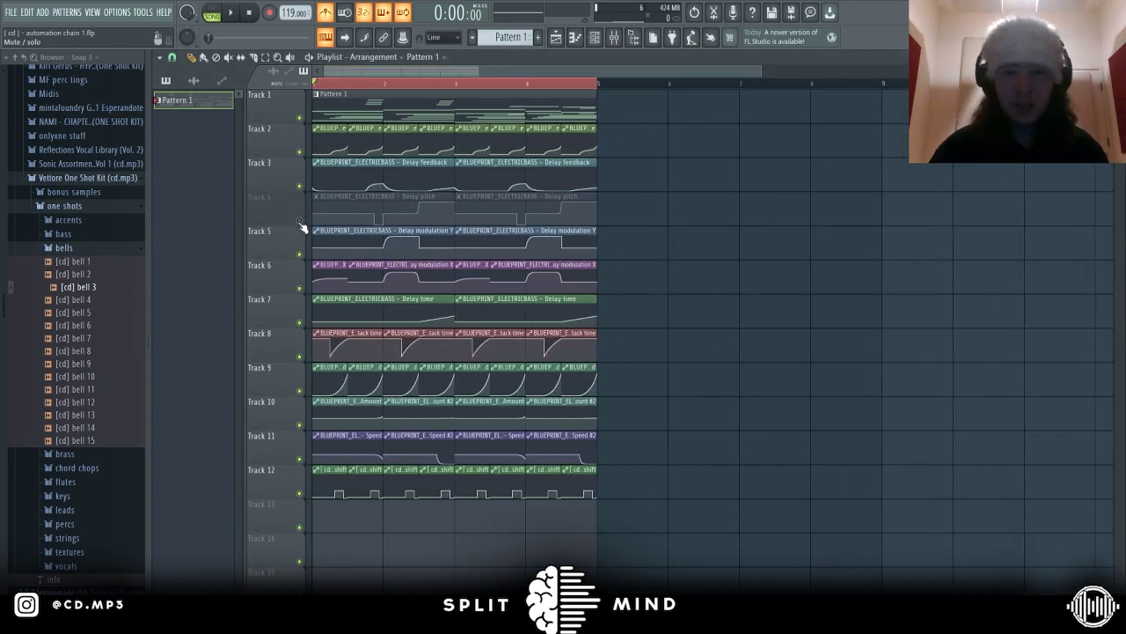
{"action": "left_click", "coordinate": [300, 221]}
Bring the channel rack back into view and listen to the arrangement with the notes on the [cd] bell 3 #2 channel.
{"action": "left_click", "coordinate": [595, 37]}
{"action": "left_click_drag", "start_coordinate": [937, 230], "coordinate": [612, 180]}
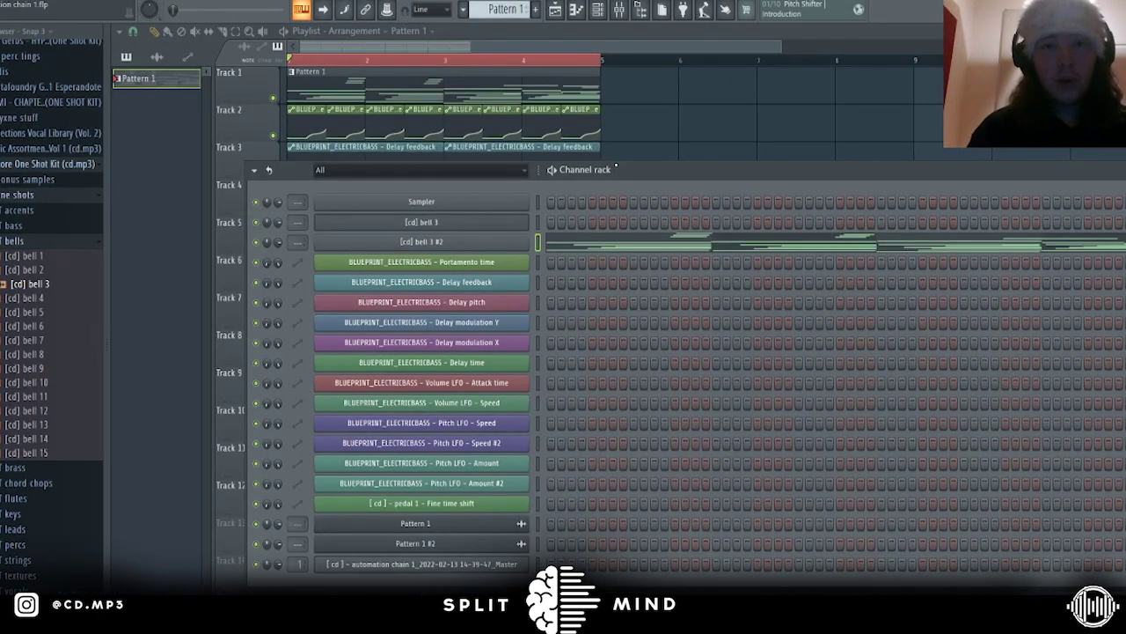
{"action": "key", "text": "space"}
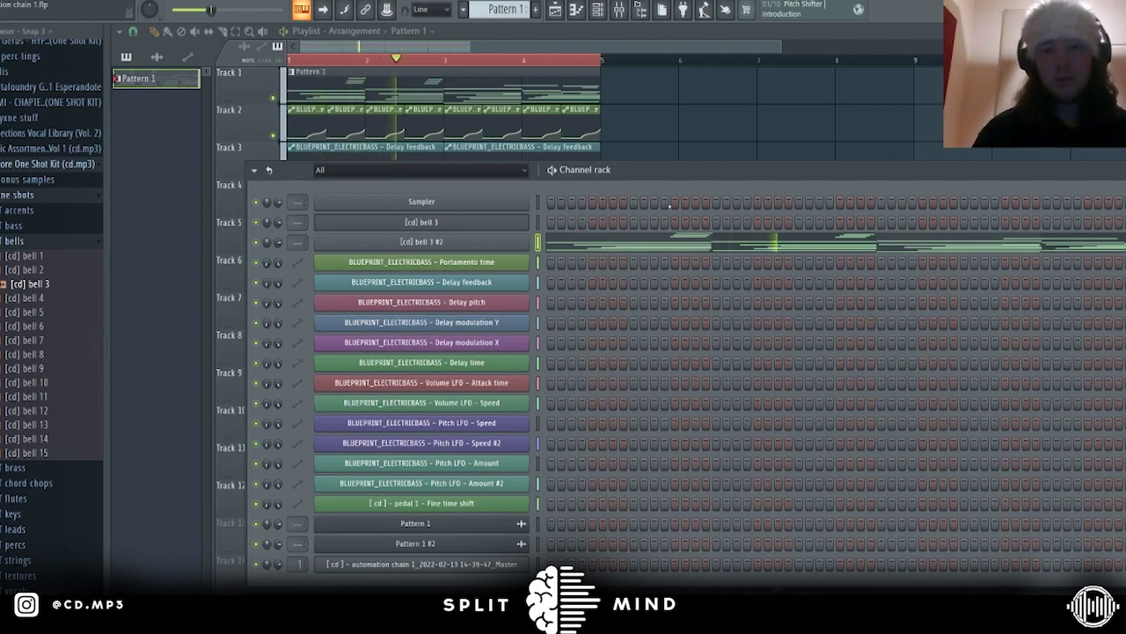
{"action": "left_click_drag", "start_coordinate": [643, 166], "coordinate": [591, 148]}
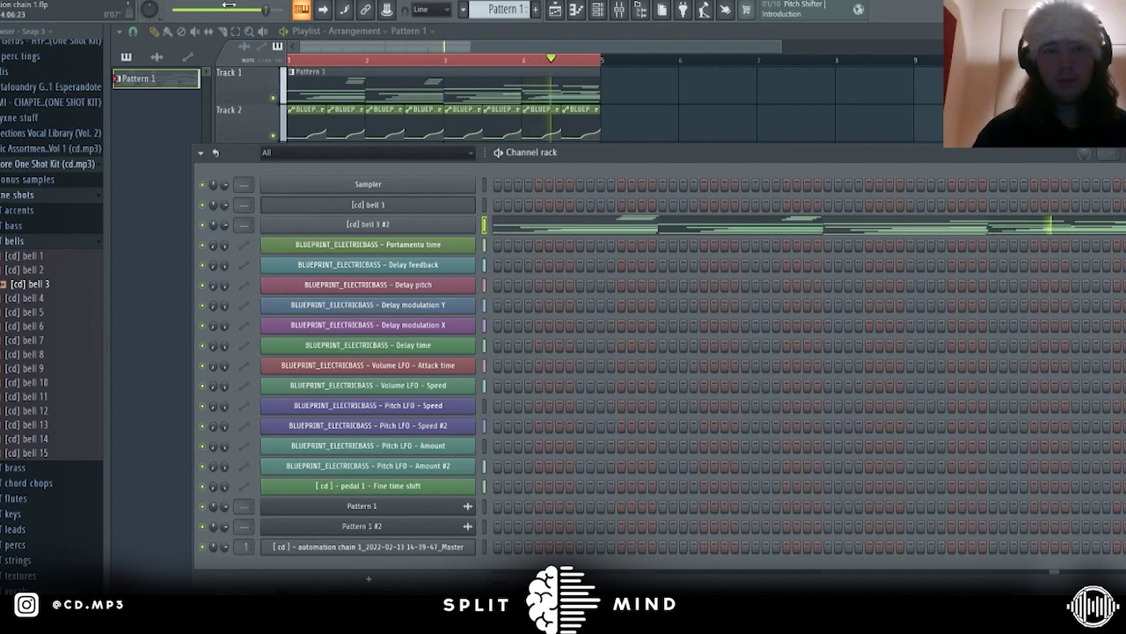
{"action": "key", "text": "space"}
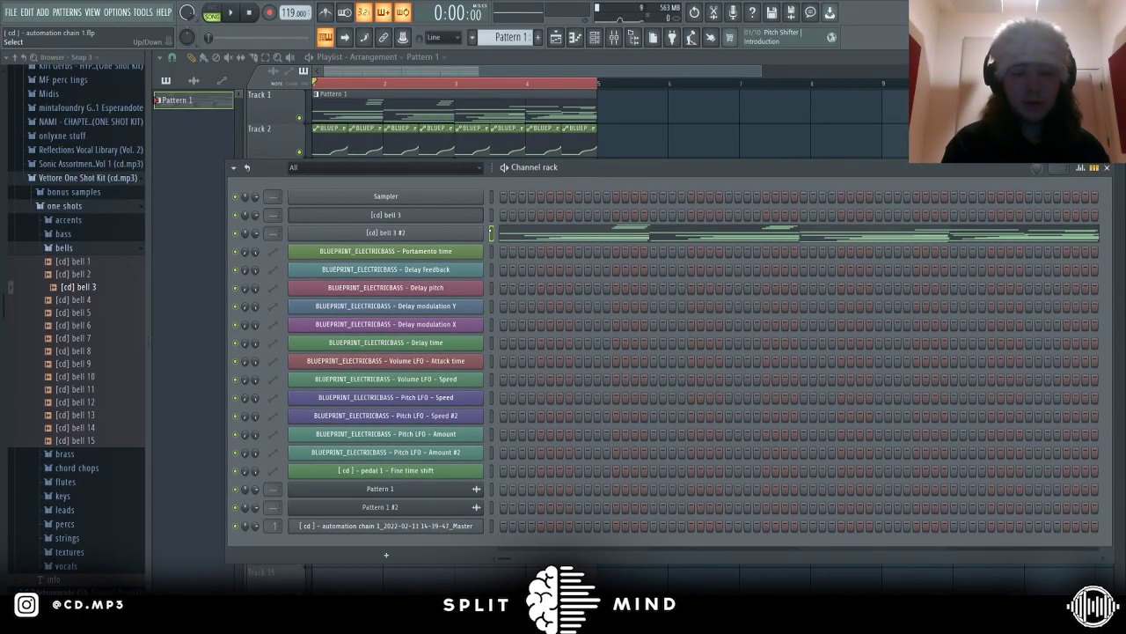
Move the notes from [cd] bell 3 #2 to the [cd] bell 3 channel and play the arrangement for comparison.
{"action": "key", "text": "ctrl+x"}
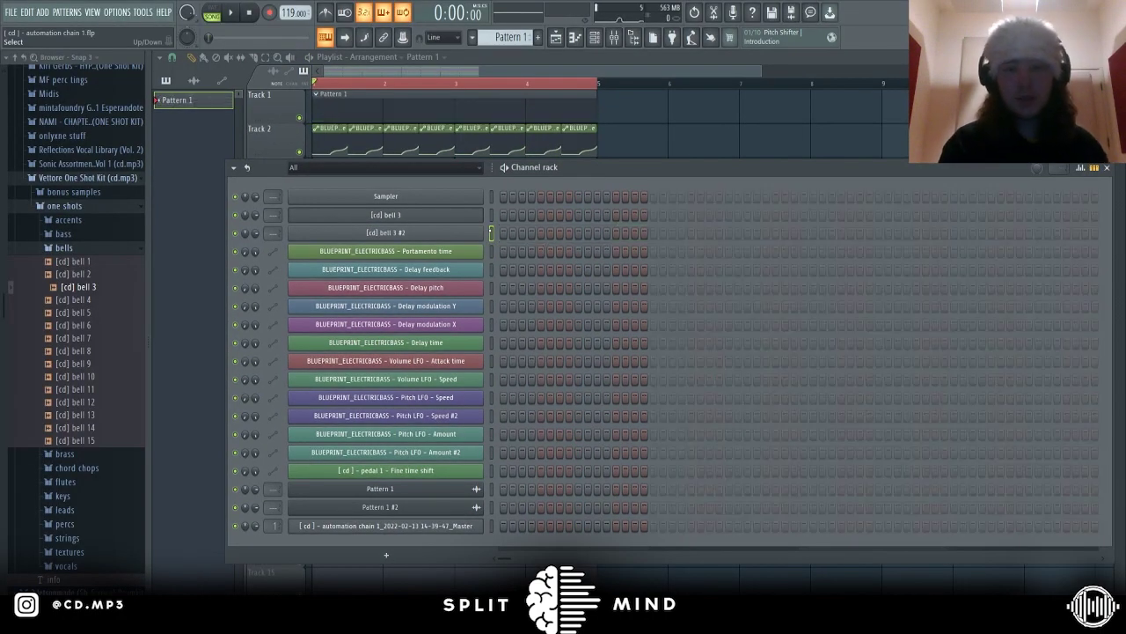
{"action": "key", "text": "Up"}
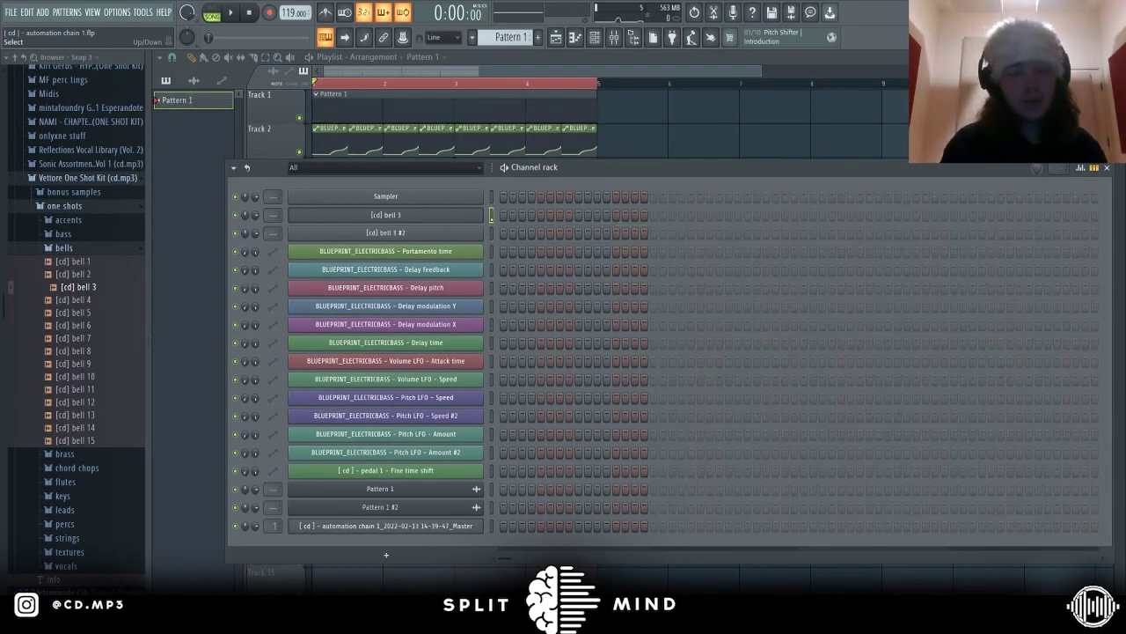
{"action": "key", "text": "ctrl+z"}
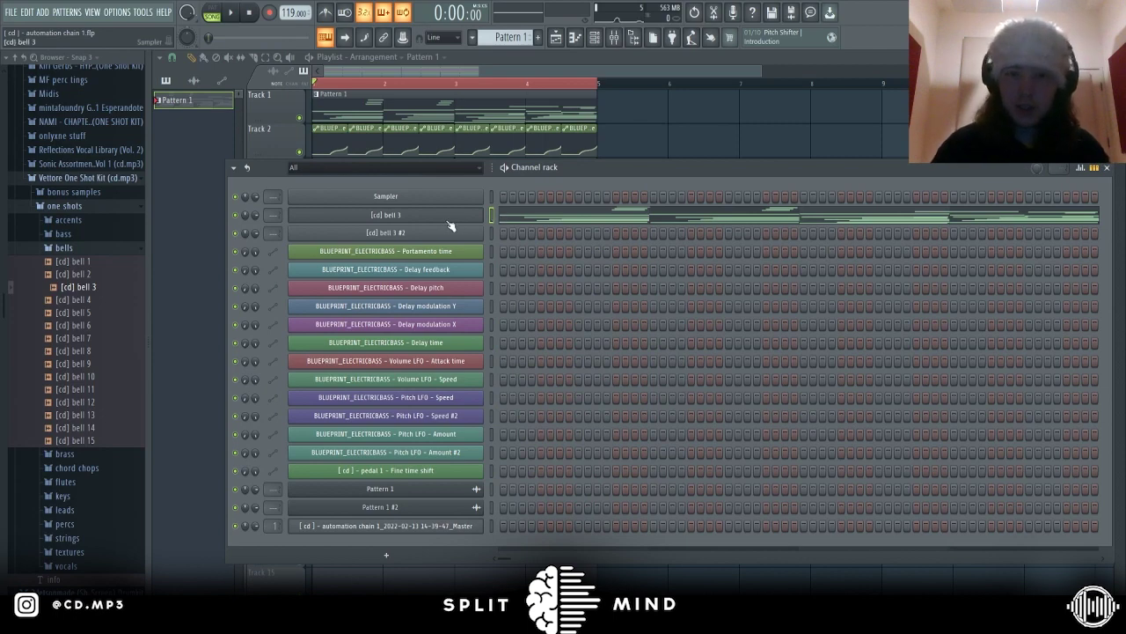
{"action": "key", "text": "F6"}
{"action": "key", "text": "space"}
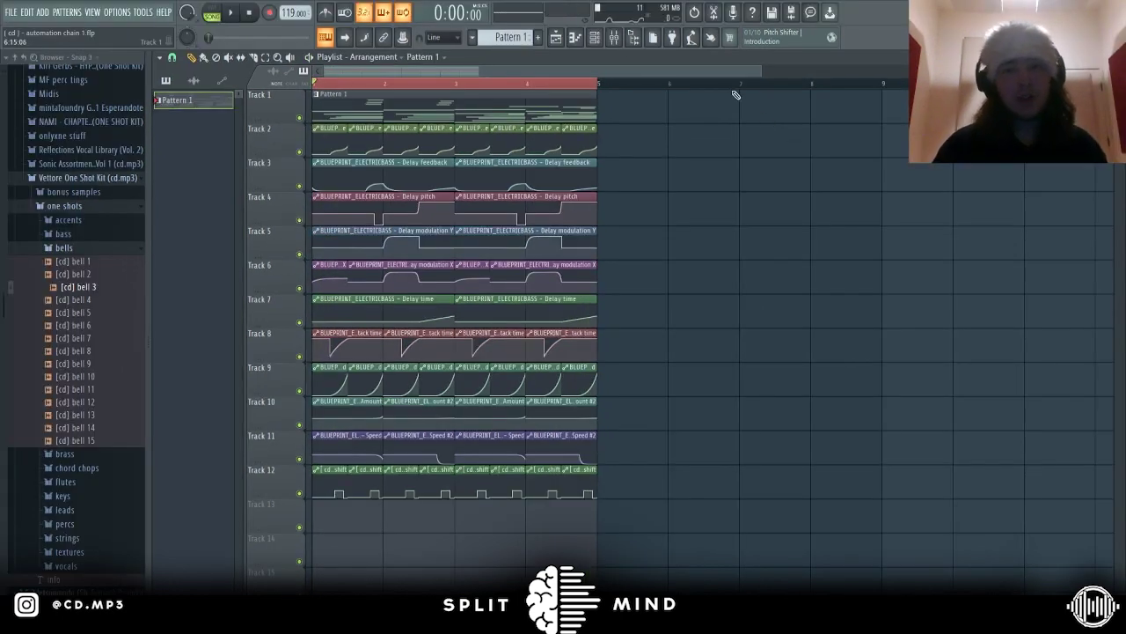
Play the arrangement while examining the [cd] bell 3 channel's automated volume LFO and echo delay settings.
{"action": "left_click", "coordinate": [594, 37]}
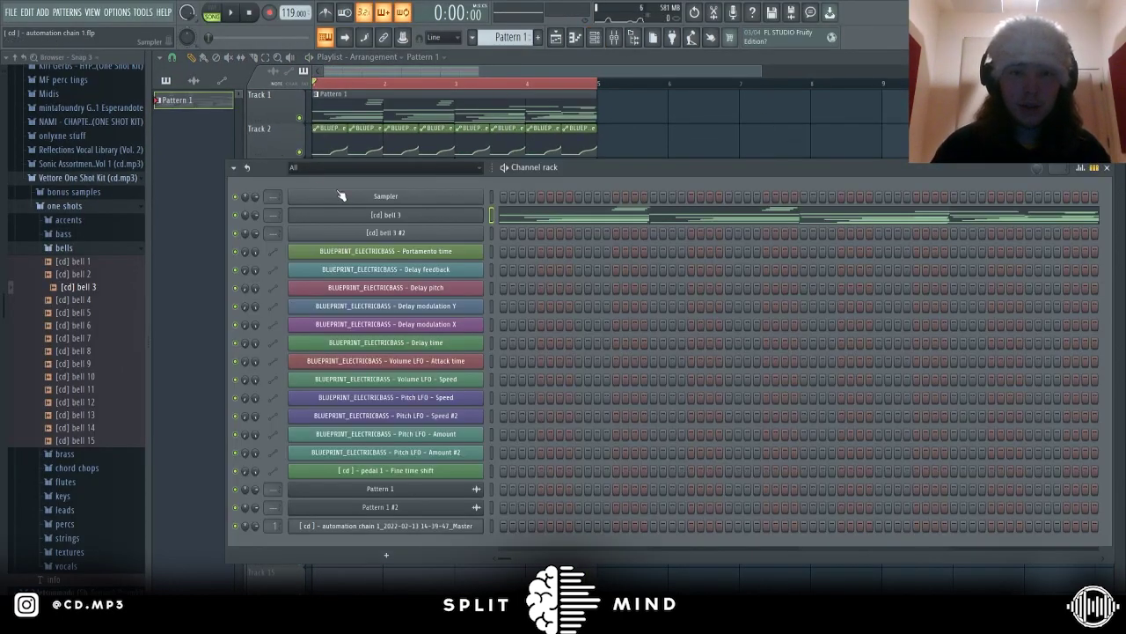
{"action": "left_click", "coordinate": [386, 215]}
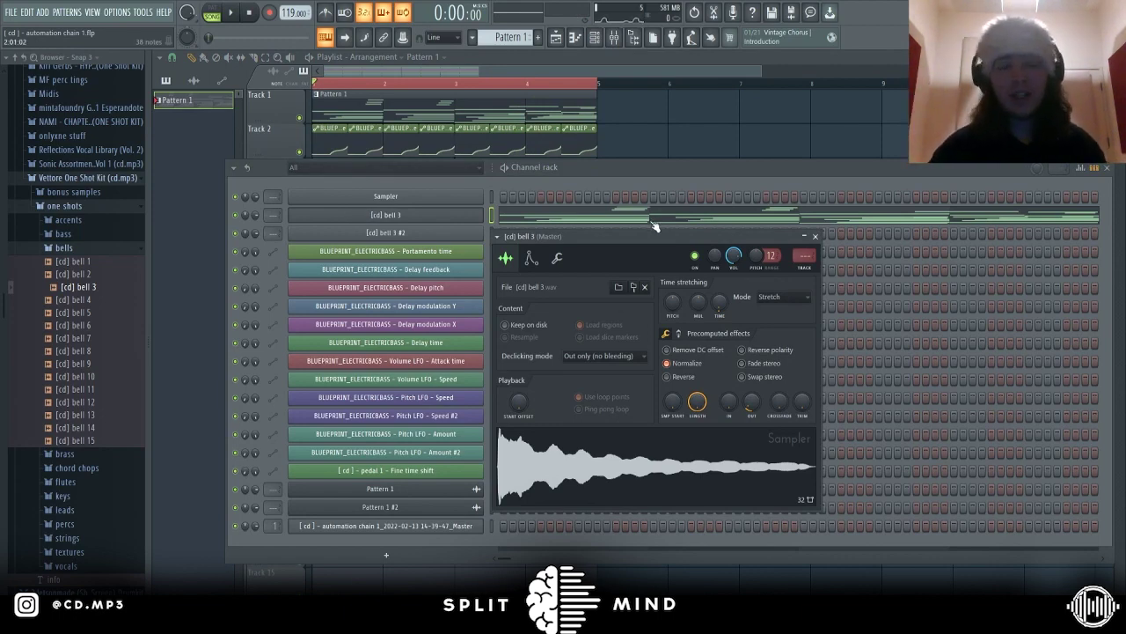
{"action": "left_click_drag", "start_coordinate": [761, 70], "coordinate": [610, 70]}
{"action": "left_click", "coordinate": [595, 37]}
{"action": "left_click", "coordinate": [404, 219]}
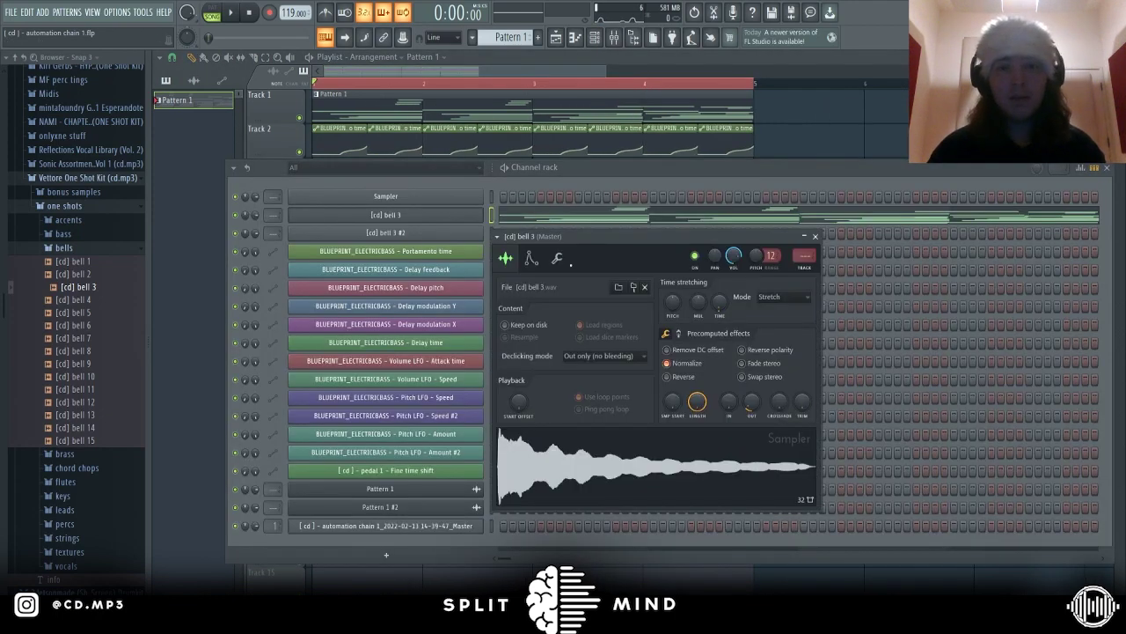
{"action": "left_click", "coordinate": [532, 259]}
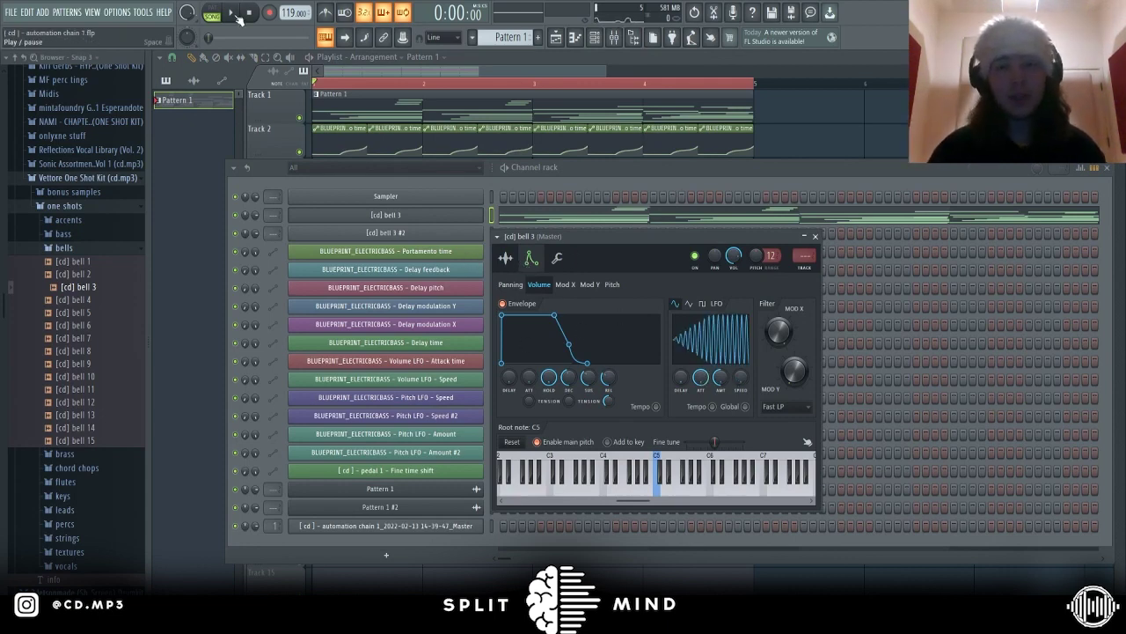
{"action": "key", "text": "space"}
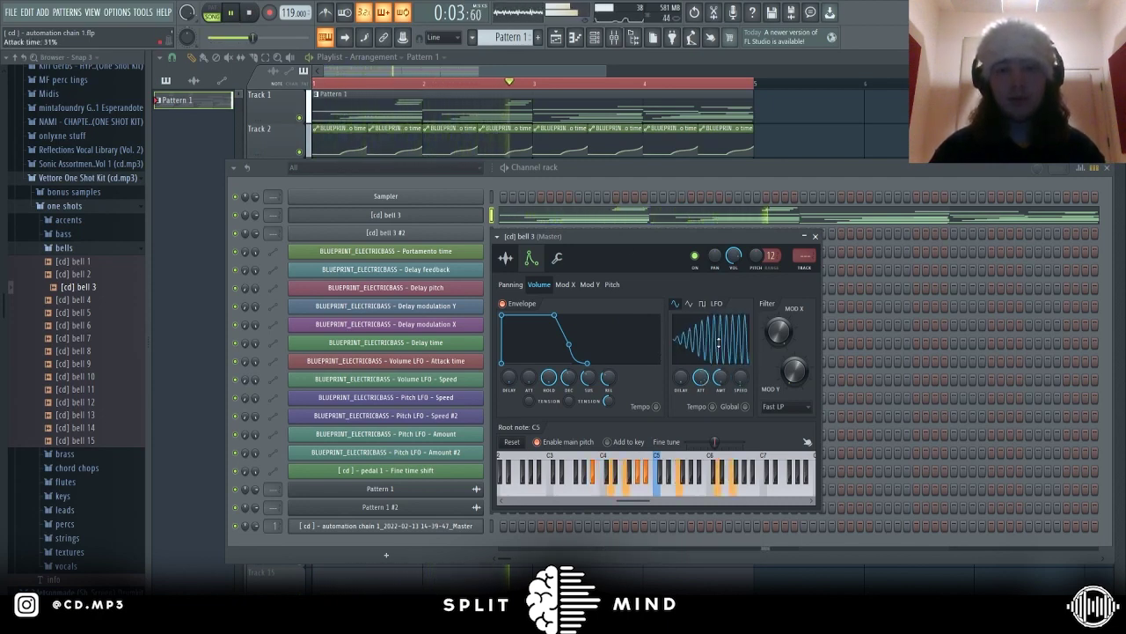
{"action": "left_click", "coordinate": [557, 257]}
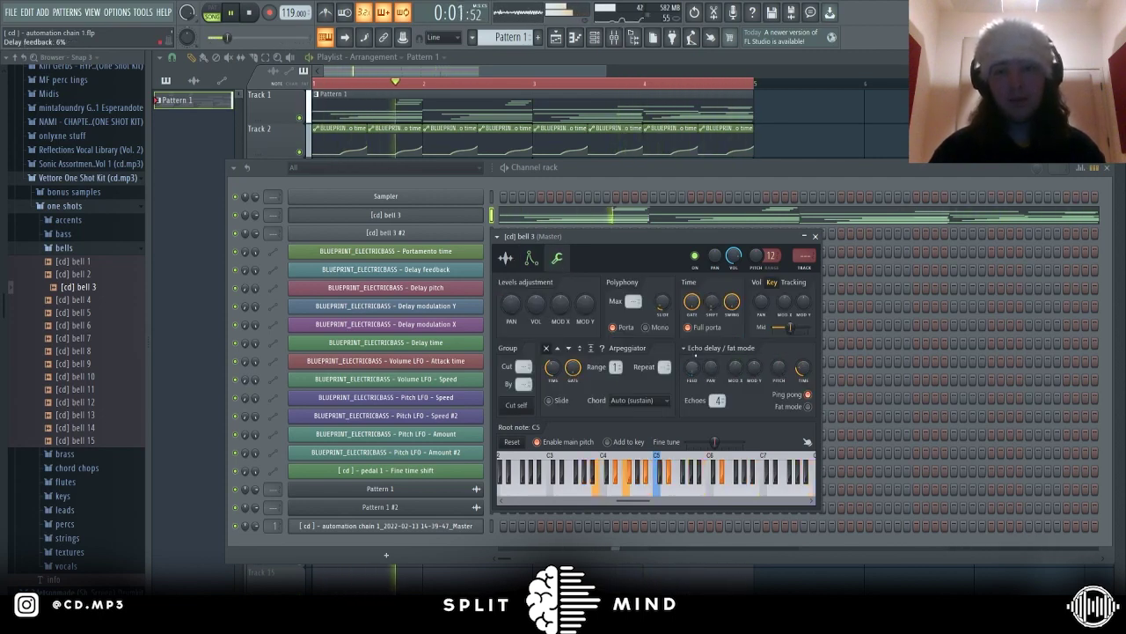
{"action": "left_click", "coordinate": [250, 14]}
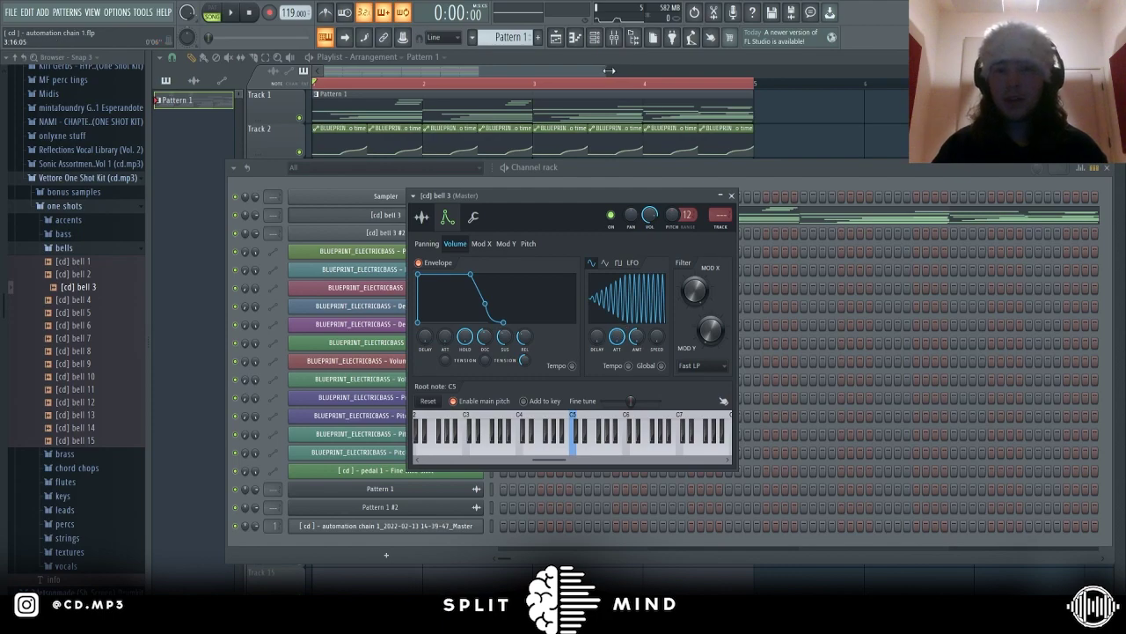
Reopen the [cd] bell 3 channel's volume envelope and LFO settings and play a short part of the arrangement.
{"action": "left_click_drag", "start_coordinate": [607, 71], "coordinate": [662, 70]}
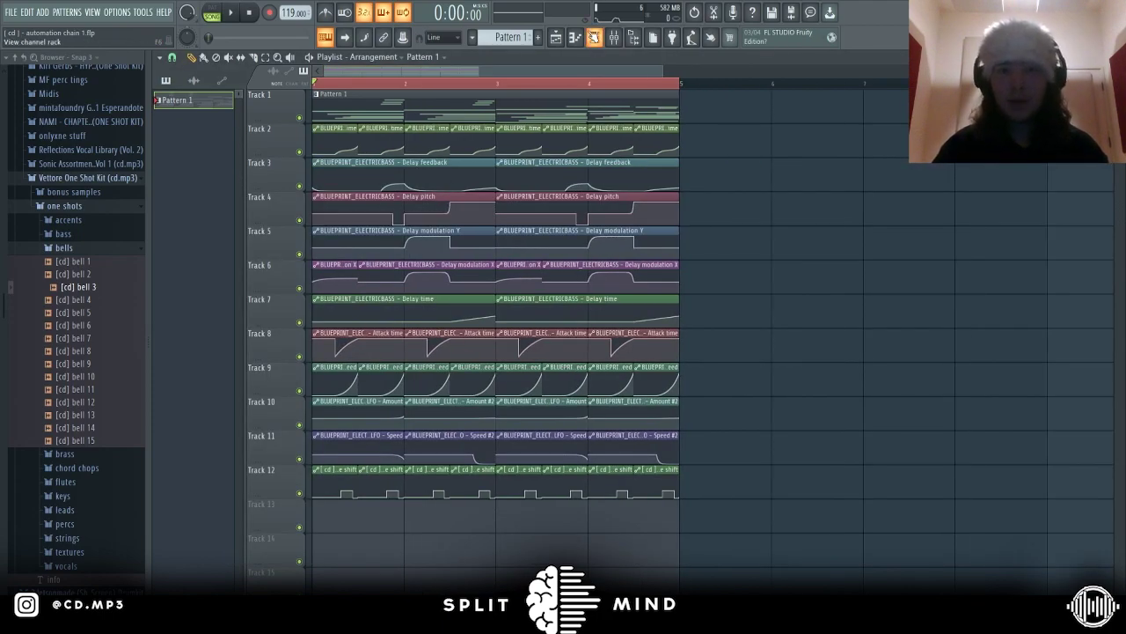
{"action": "left_click", "coordinate": [593, 37]}
{"action": "left_click", "coordinate": [435, 215]}
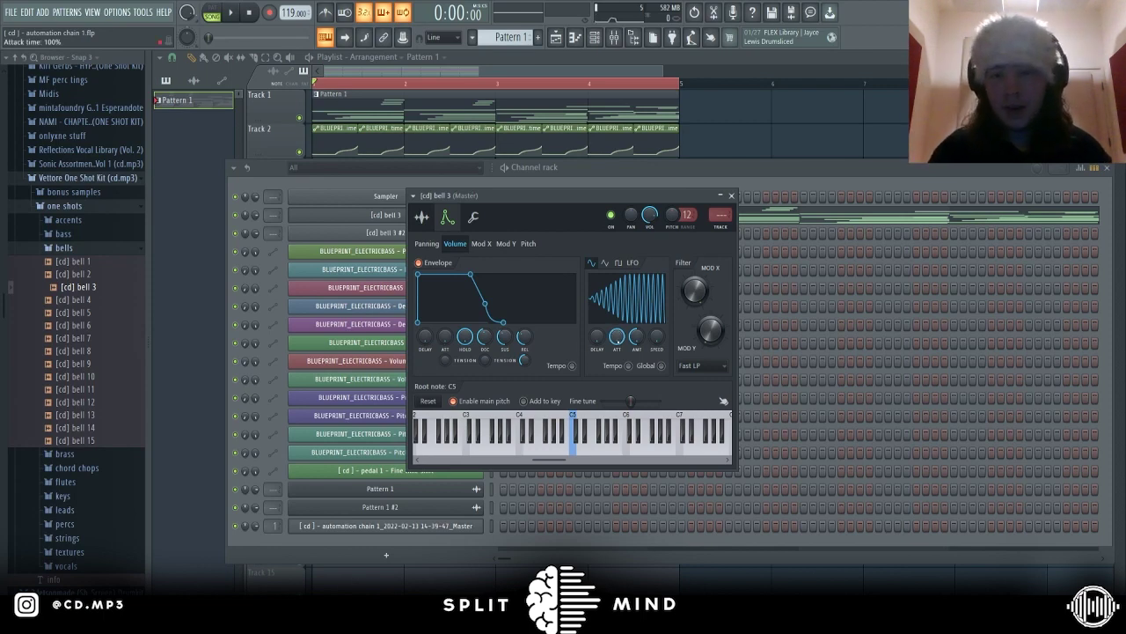
{"action": "key", "text": "space"}
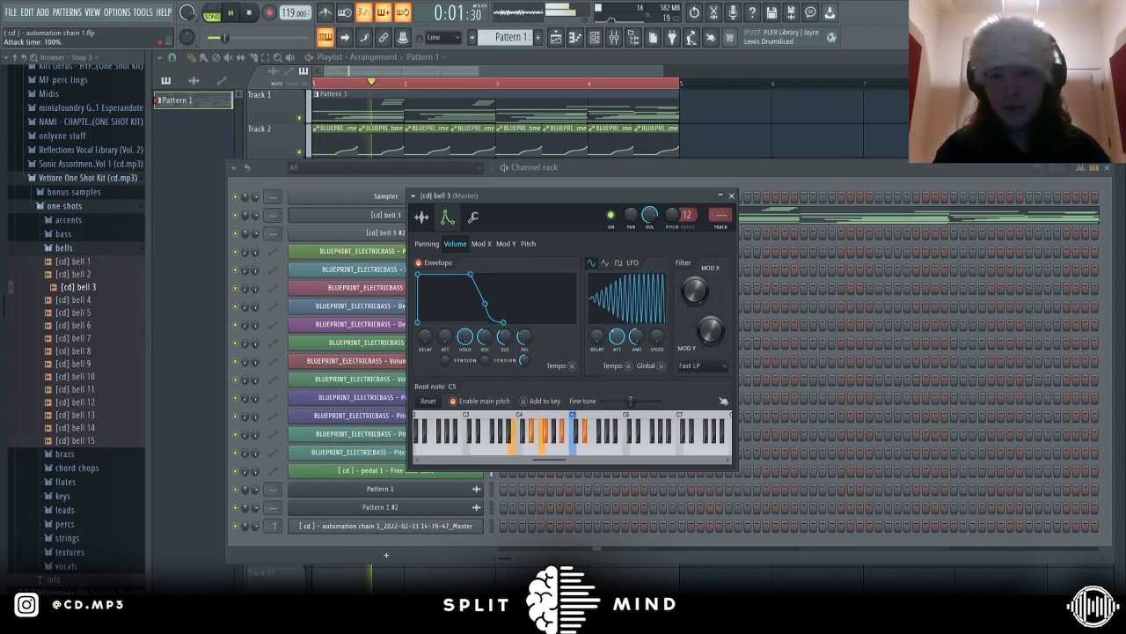
{"action": "key", "text": "space"}
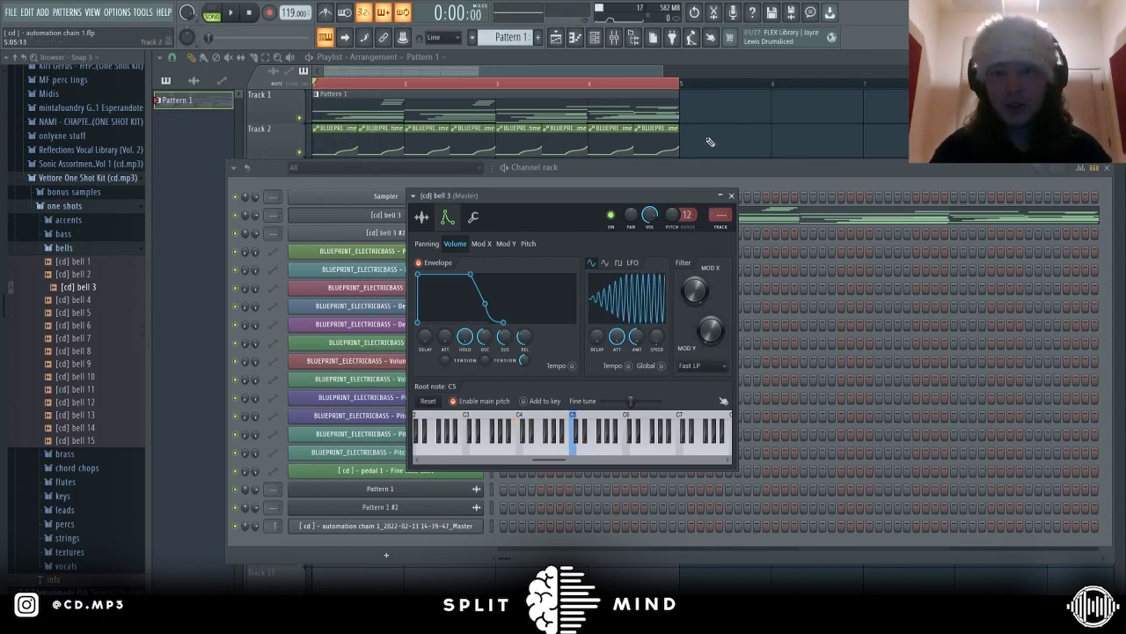
Move the notes from [cd] bell 3 to [cd] bell 3 #2 and play the arrangement with that channel's volume LFO settings in view.
{"action": "key", "text": "F5"}
{"action": "key", "text": "F6"}
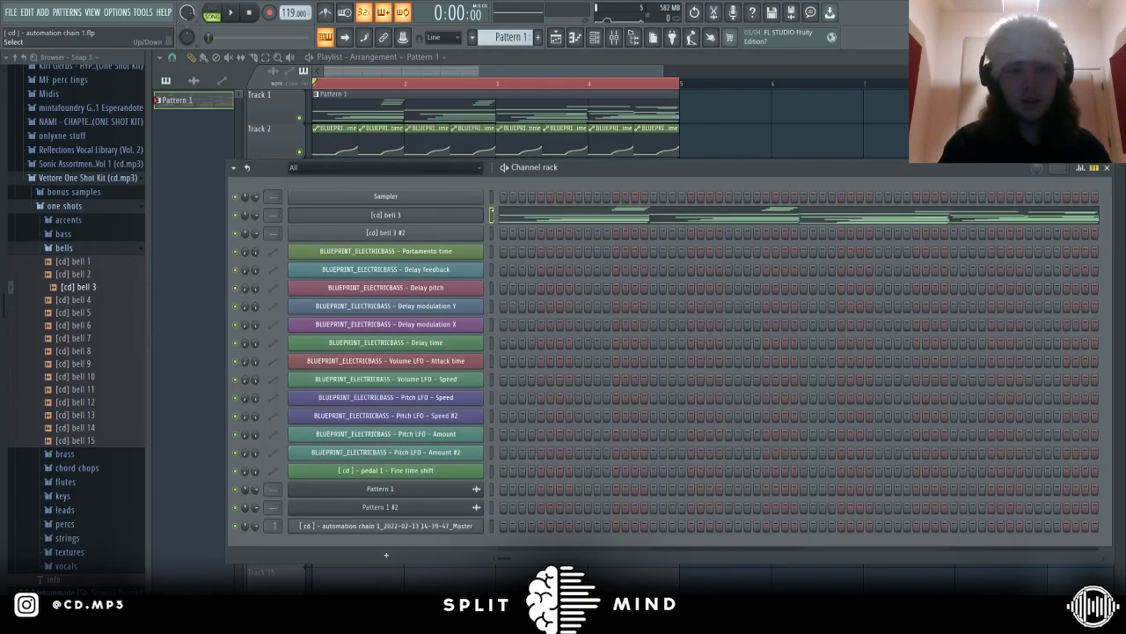
{"action": "key", "text": "ctrl+x"}
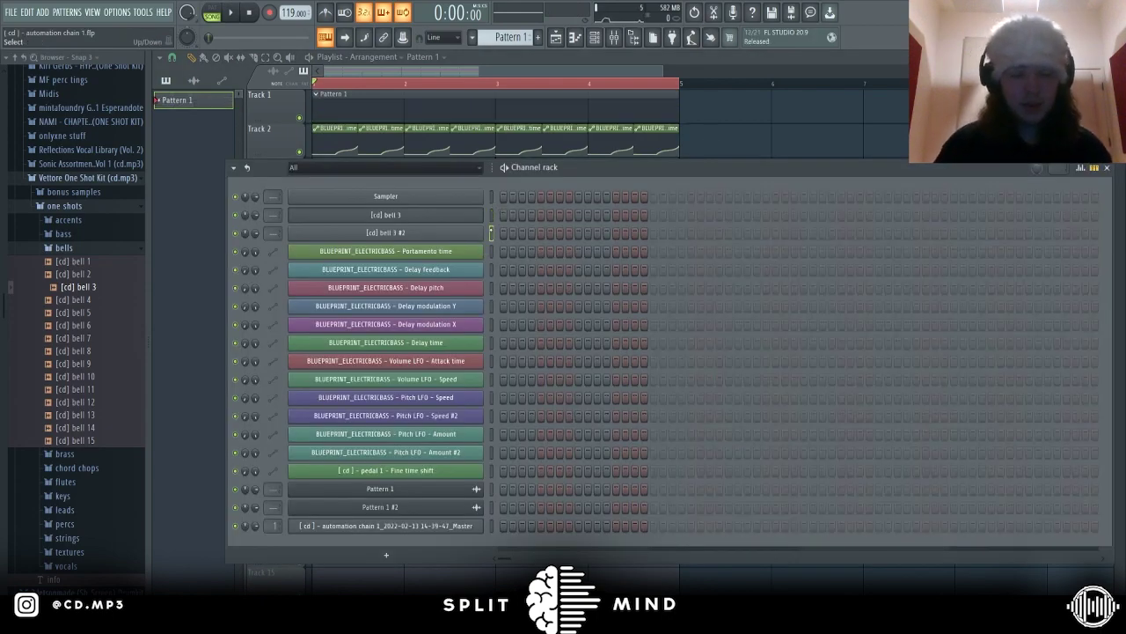
{"action": "key", "text": "ctrl+z"}
{"action": "left_click", "coordinate": [470, 232]}
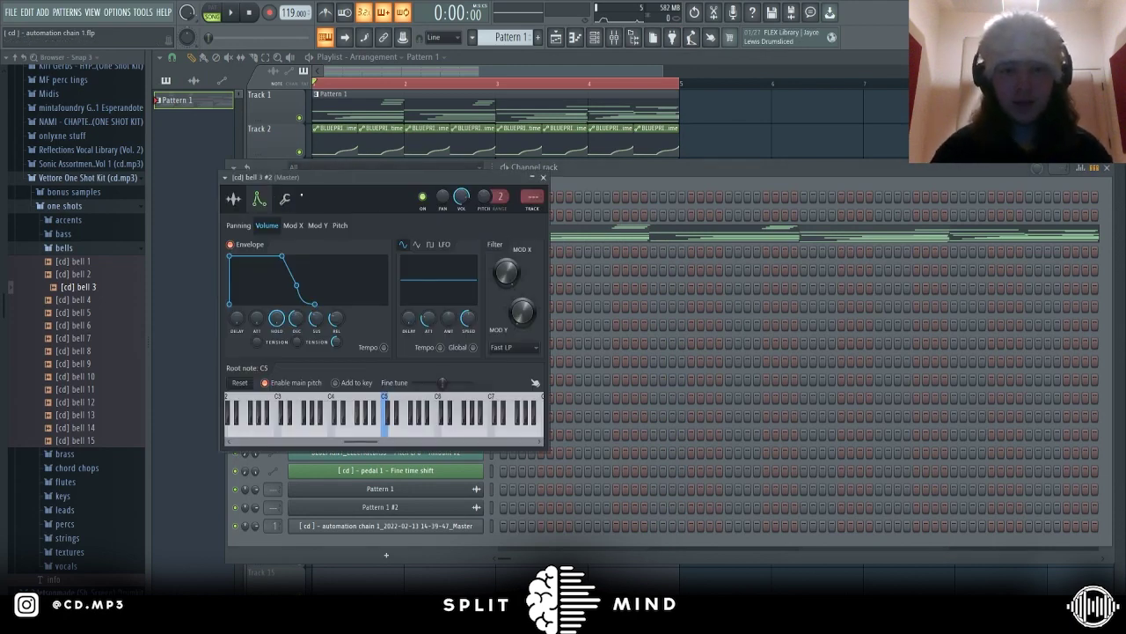
{"action": "key", "text": "space"}
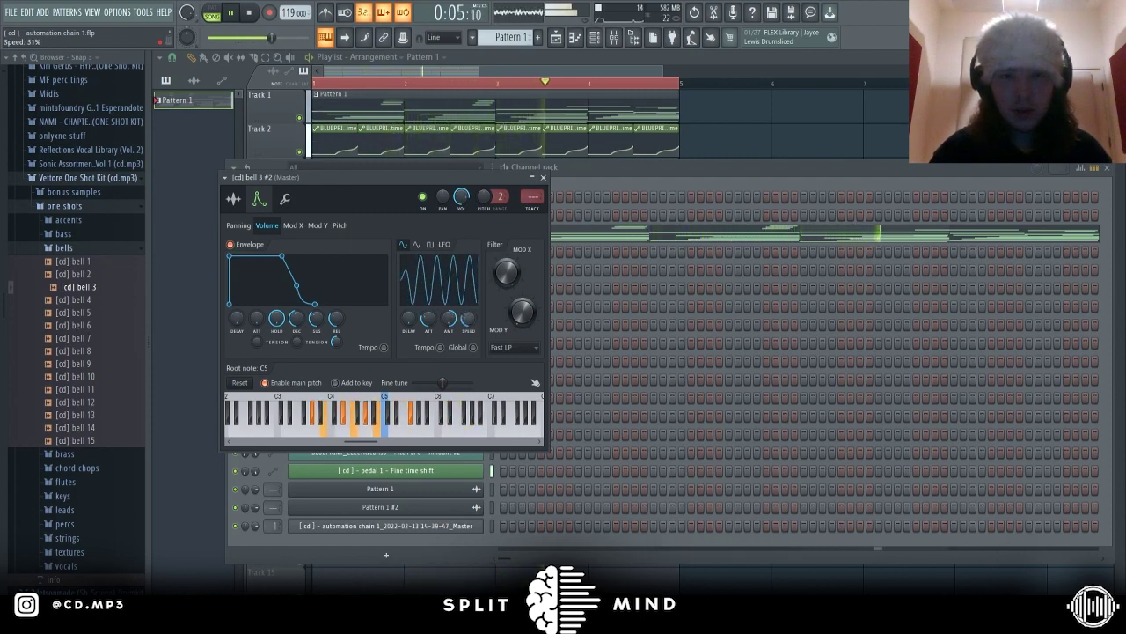
Stop playback, reposition the [cd] bell 3 #2 window, and lower its volume LFO speed to 3%, playing the arrangement between adjustments.
{"action": "key", "text": "space"}
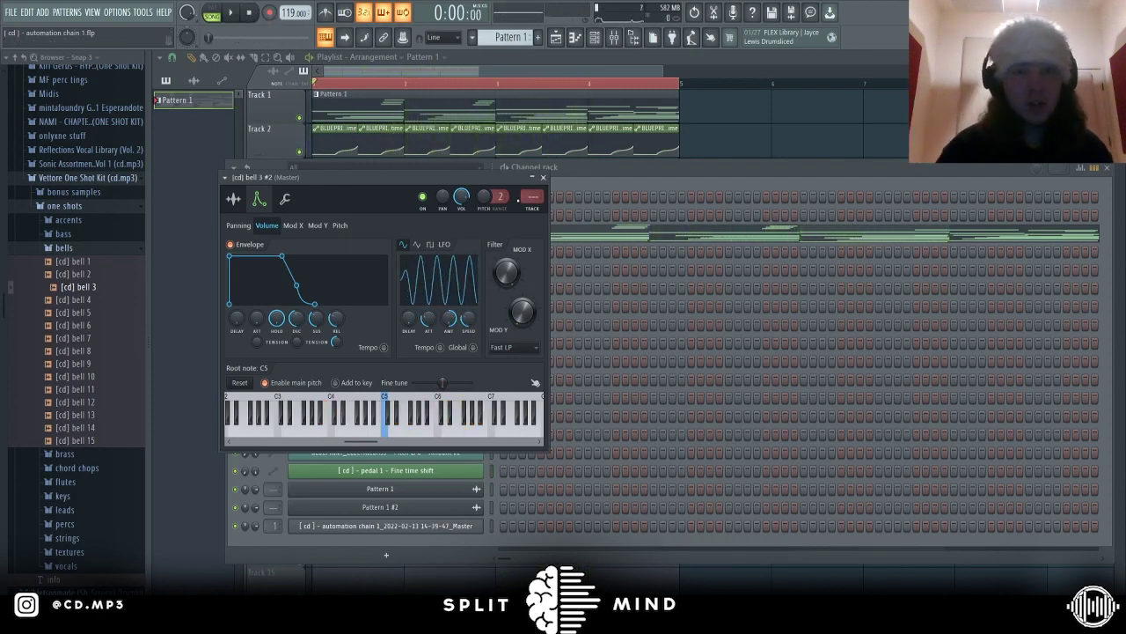
{"action": "left_click_drag", "start_coordinate": [468, 318], "coordinate": [468, 339]}
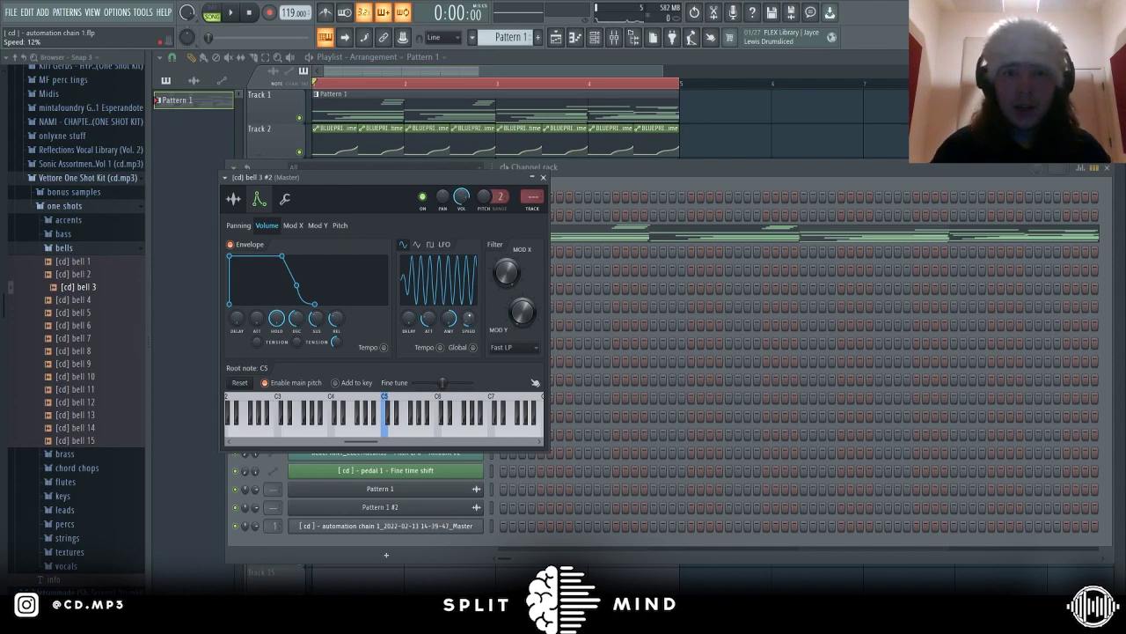
{"action": "left_click_drag", "start_coordinate": [319, 187], "coordinate": [597, 249]}
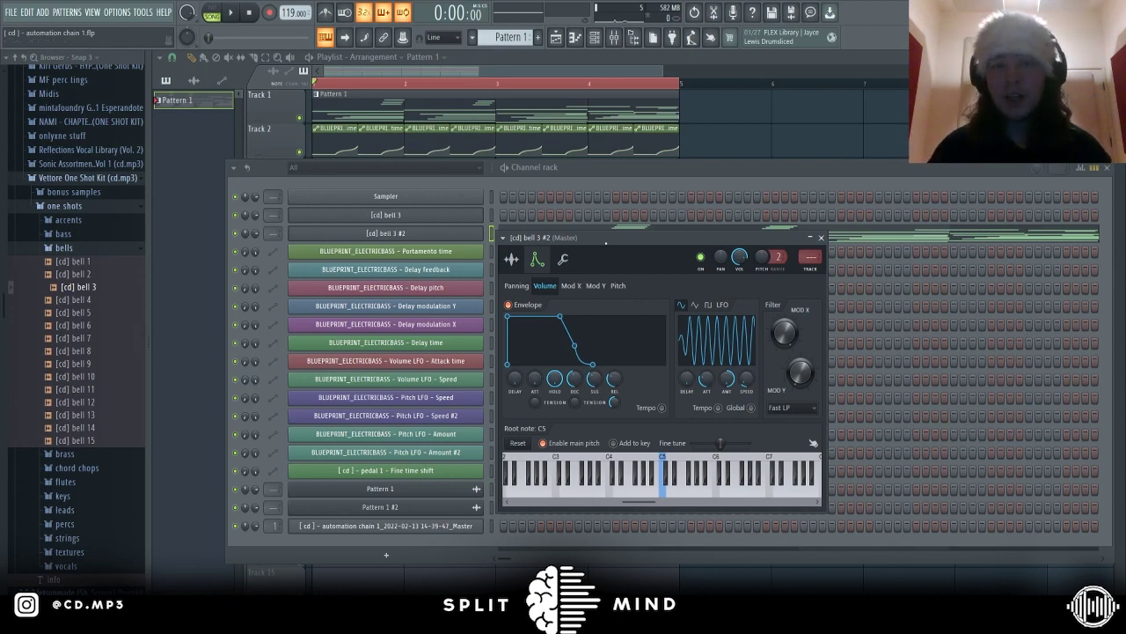
{"action": "left_click_drag", "start_coordinate": [606, 239], "coordinate": [570, 226]}
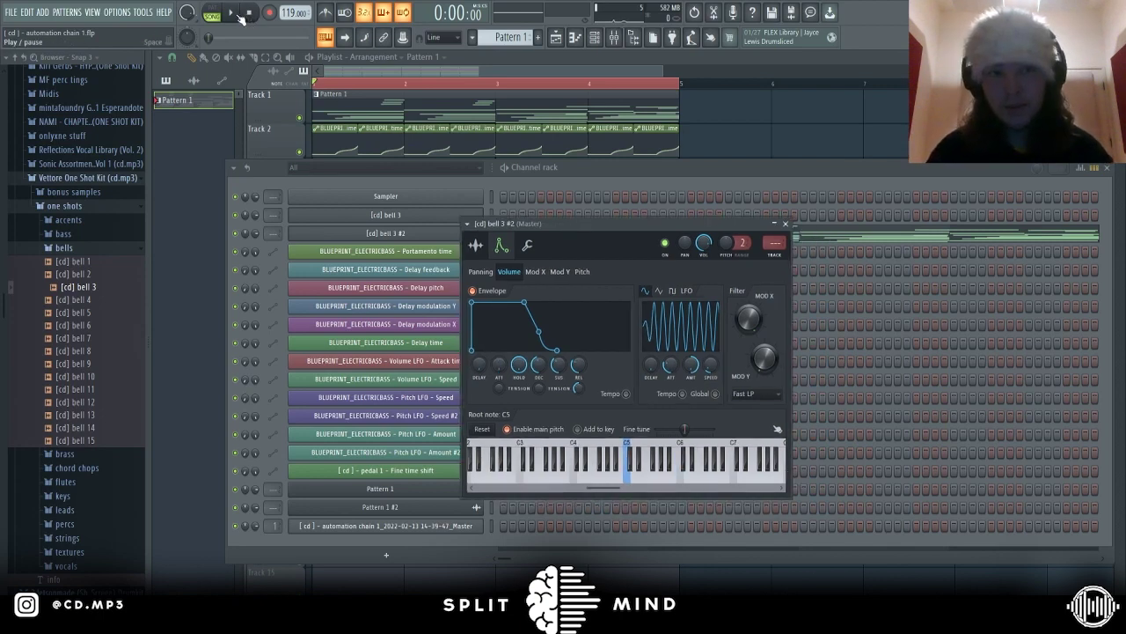
{"action": "key", "text": "space"}
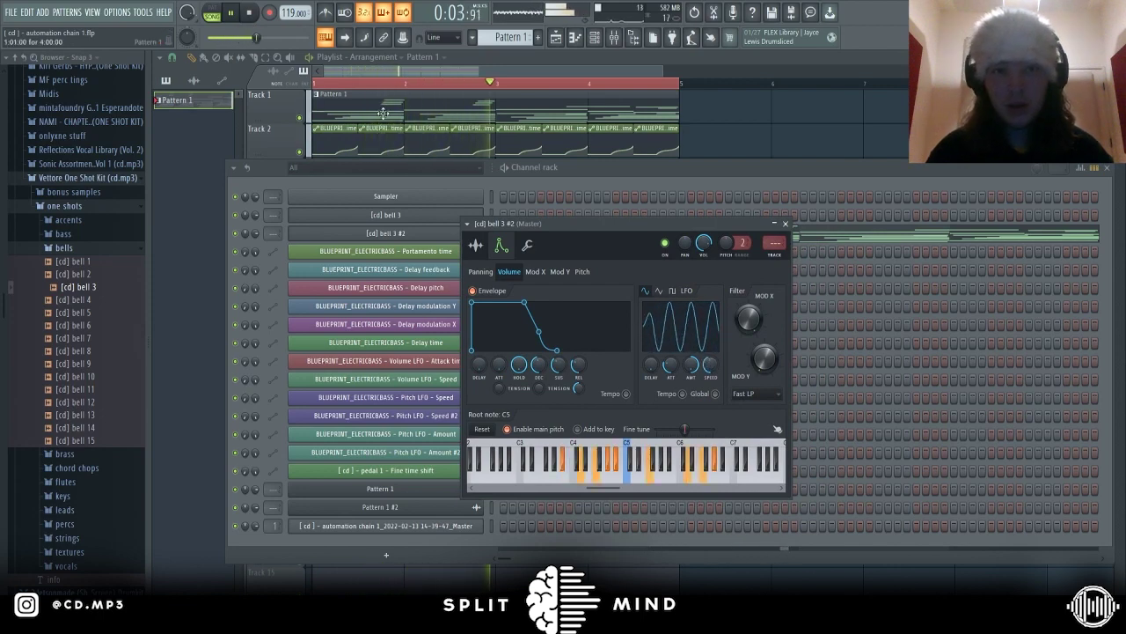
{"action": "left_click", "coordinate": [252, 13]}
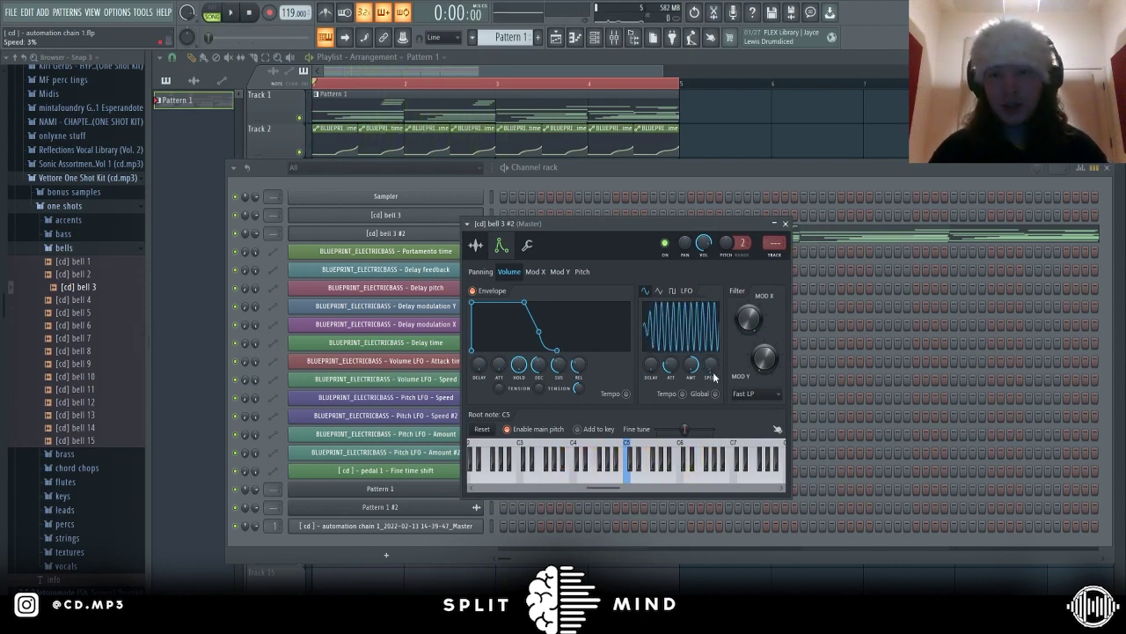
{"action": "left_click_drag", "start_coordinate": [710, 365], "coordinate": [710, 373]}
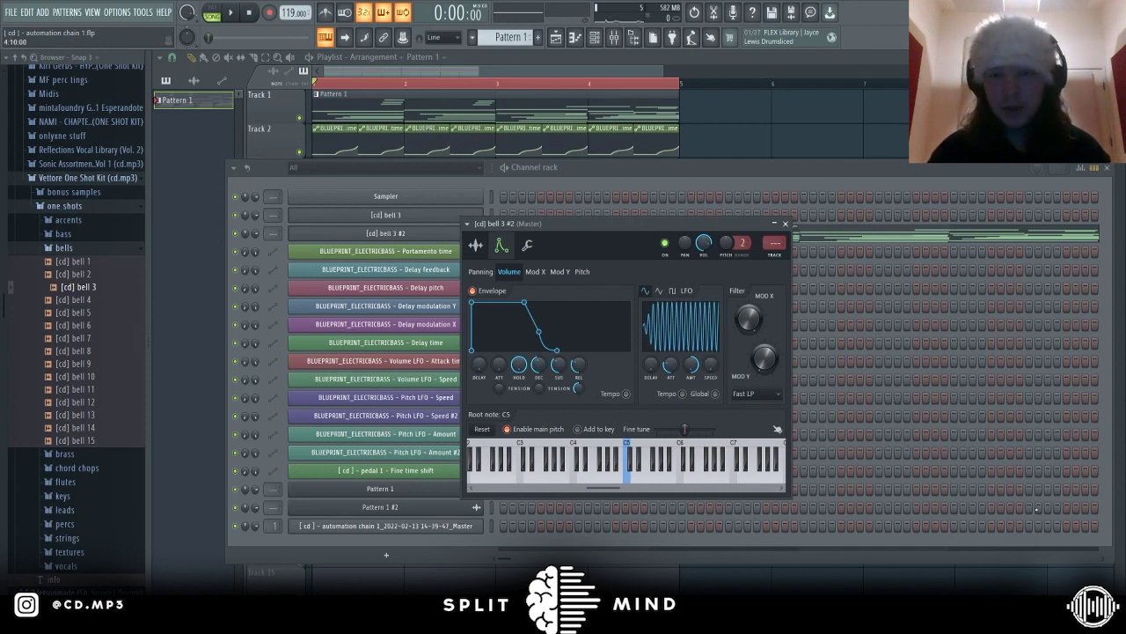
Create an automation clip for the volume LFO speed of [cd] bell 3 #2 and leave only Tracks 1 and 2 unmuted.
{"action": "left_click", "coordinate": [527, 245]}
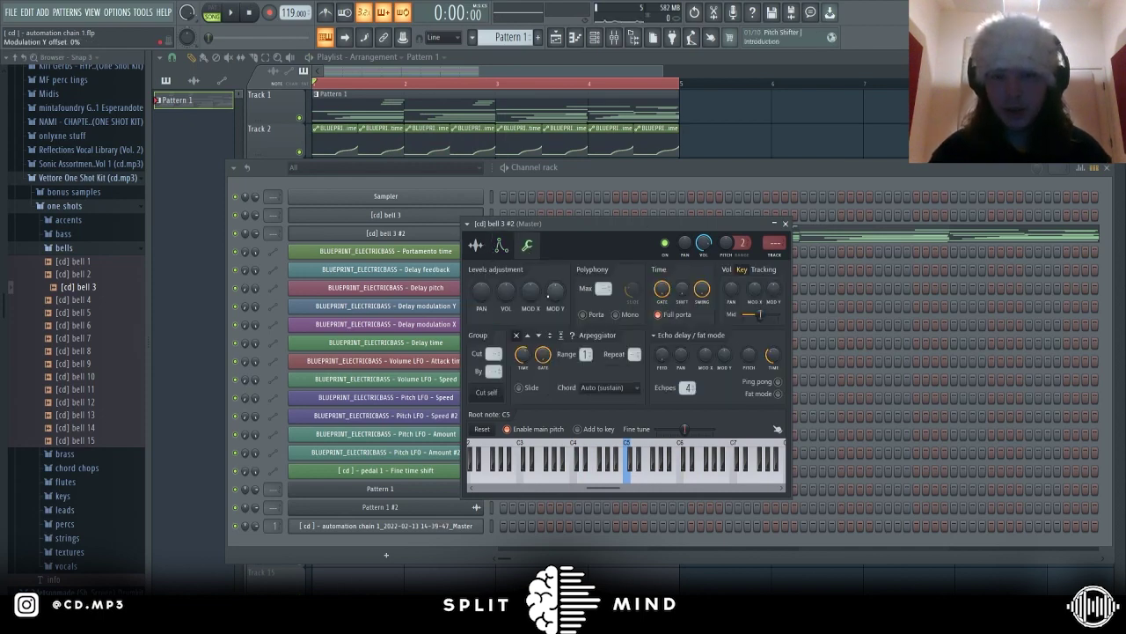
{"action": "left_click", "coordinate": [476, 248]}
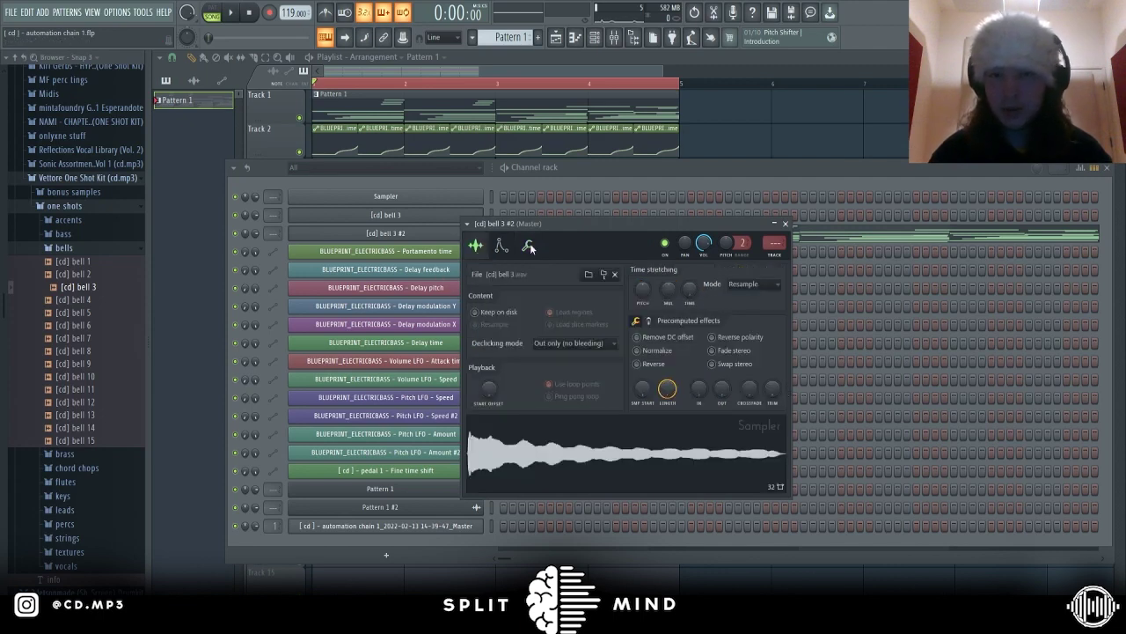
{"action": "left_click", "coordinate": [502, 246]}
{"action": "right_click", "coordinate": [299, 152]}
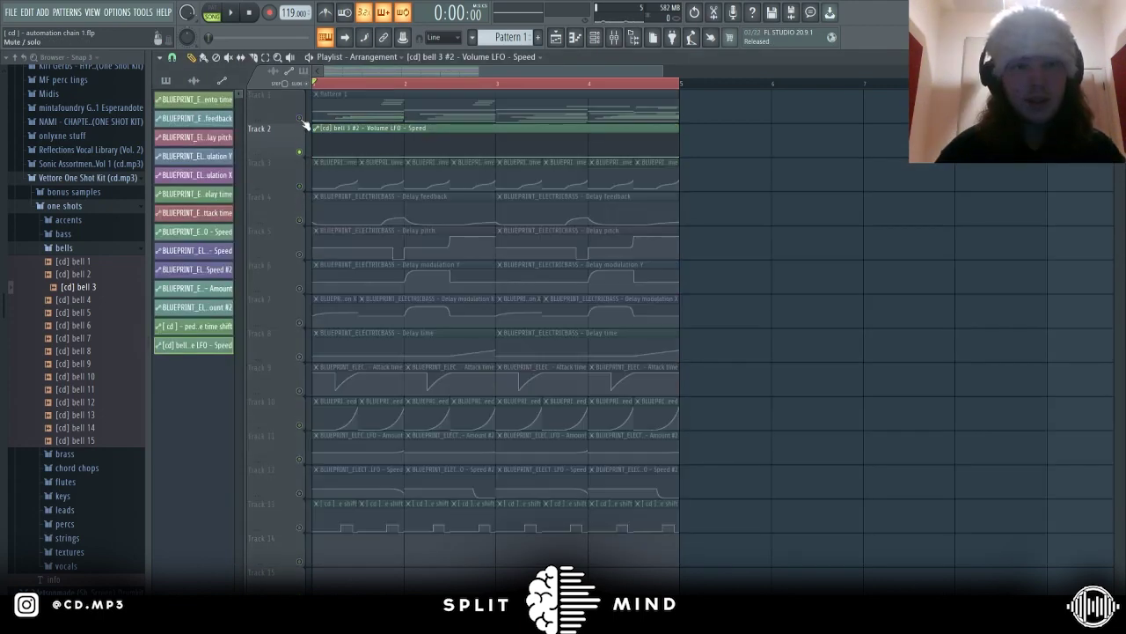
{"action": "left_click", "coordinate": [300, 118]}
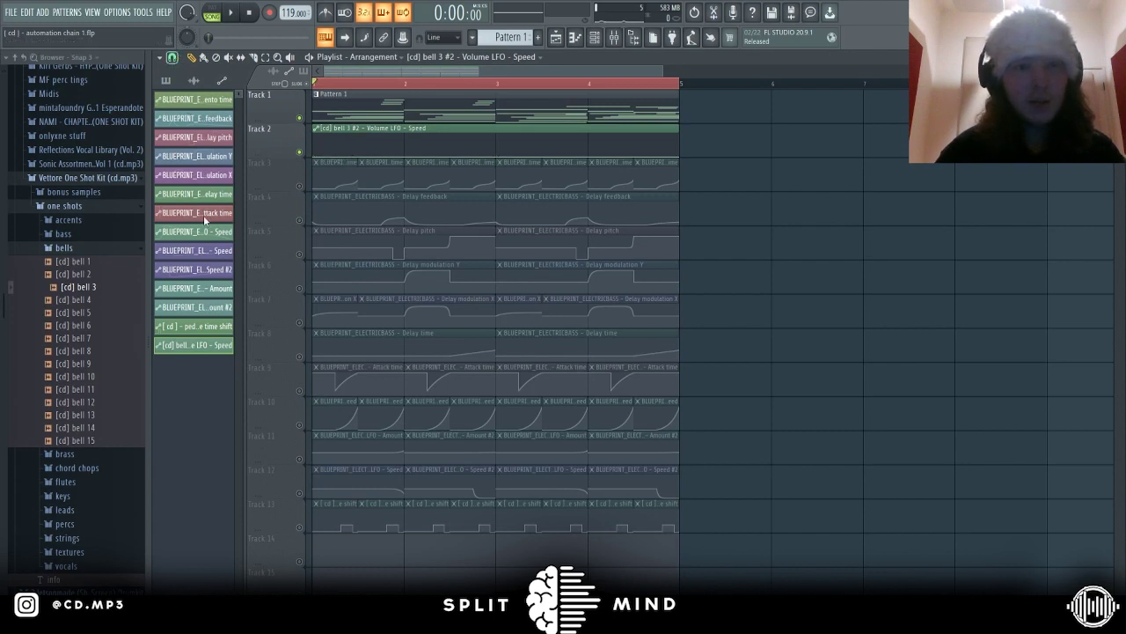
Add points to the Volume LFO Speed clip so it peaks mid-bar 1, dips at bar 2 and rises at bar 3, while playing.
{"action": "right_click", "coordinate": [402, 151]}
{"action": "left_click_drag", "start_coordinate": [402, 150], "coordinate": [358, 143]}
{"action": "left_click_drag", "start_coordinate": [335, 151], "coordinate": [335, 148]}
{"action": "key", "text": "space"}
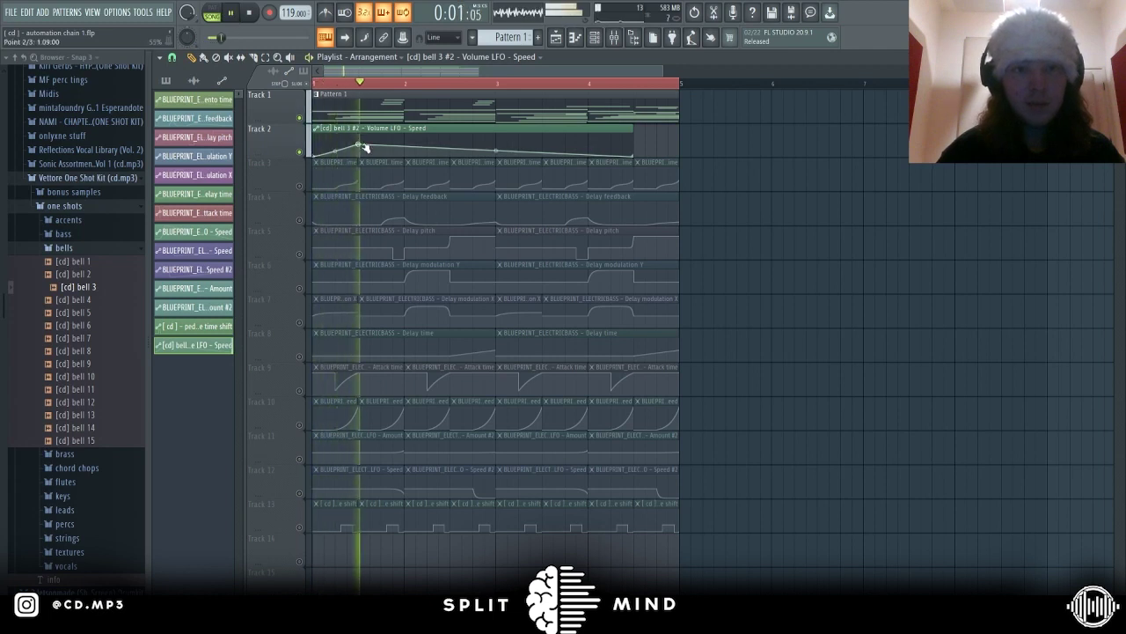
{"action": "right_click", "coordinate": [404, 155]}
{"action": "right_click", "coordinate": [495, 140]}
{"action": "left_click_drag", "start_coordinate": [495, 137], "coordinate": [495, 144]}
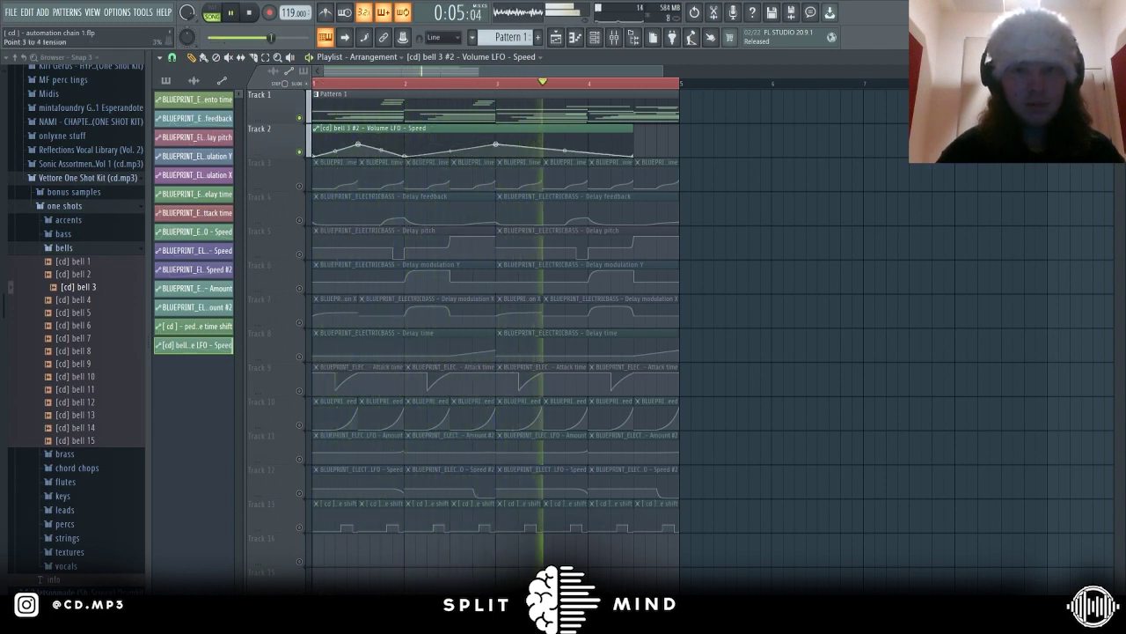
Trim the Volume LFO Speed clip to two bars, repeat it from bar 3, and stop playback.
{"action": "left_click_drag", "start_coordinate": [631, 132], "coordinate": [516, 138]}
{"action": "left_click", "coordinate": [513, 137]}
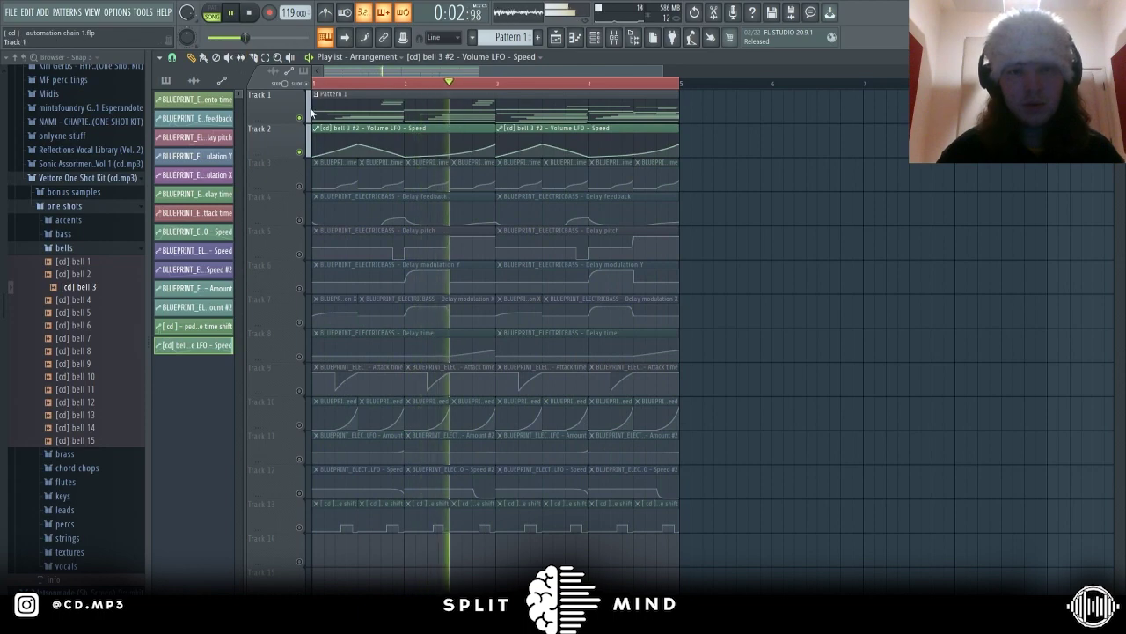
{"action": "key", "text": "space"}
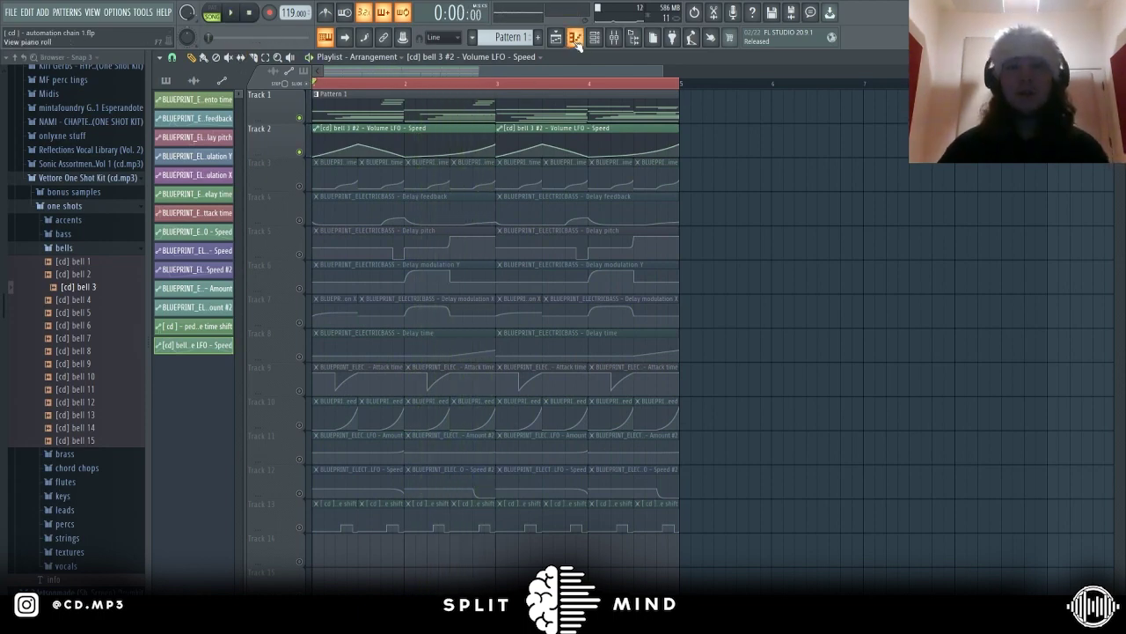
Create a Fine time shift automation clip for [cd] bell 3 #2 and place it on Track 2.
{"action": "left_click", "coordinate": [577, 37]}
{"action": "left_click", "coordinate": [438, 233]}
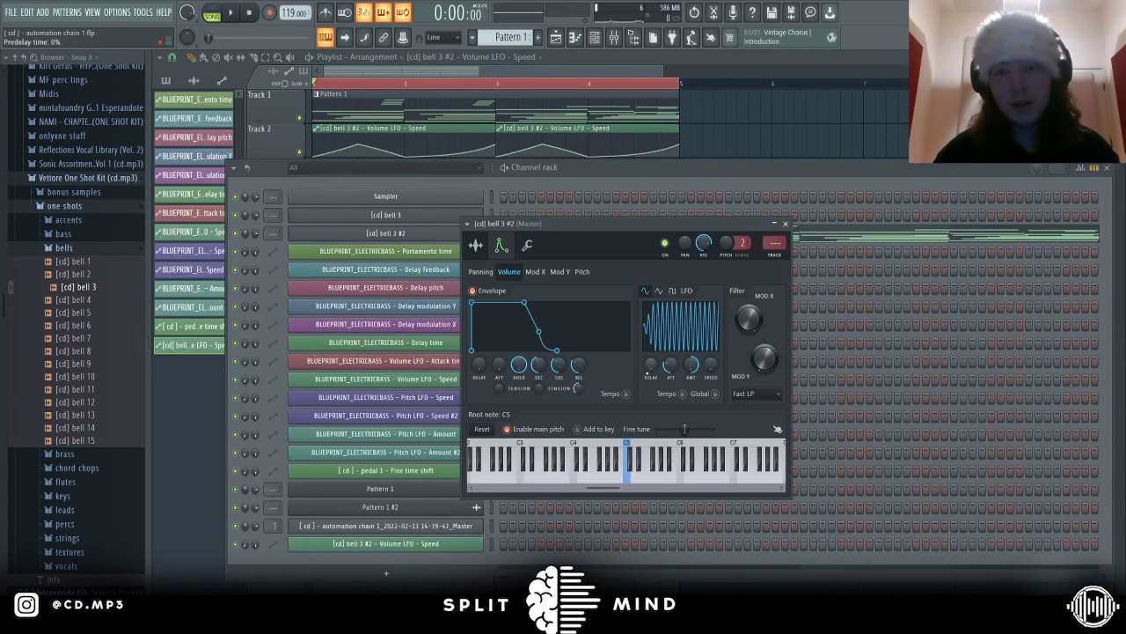
{"action": "left_click", "coordinate": [527, 247]}
{"action": "left_click_drag", "start_coordinate": [600, 226], "coordinate": [531, 186]}
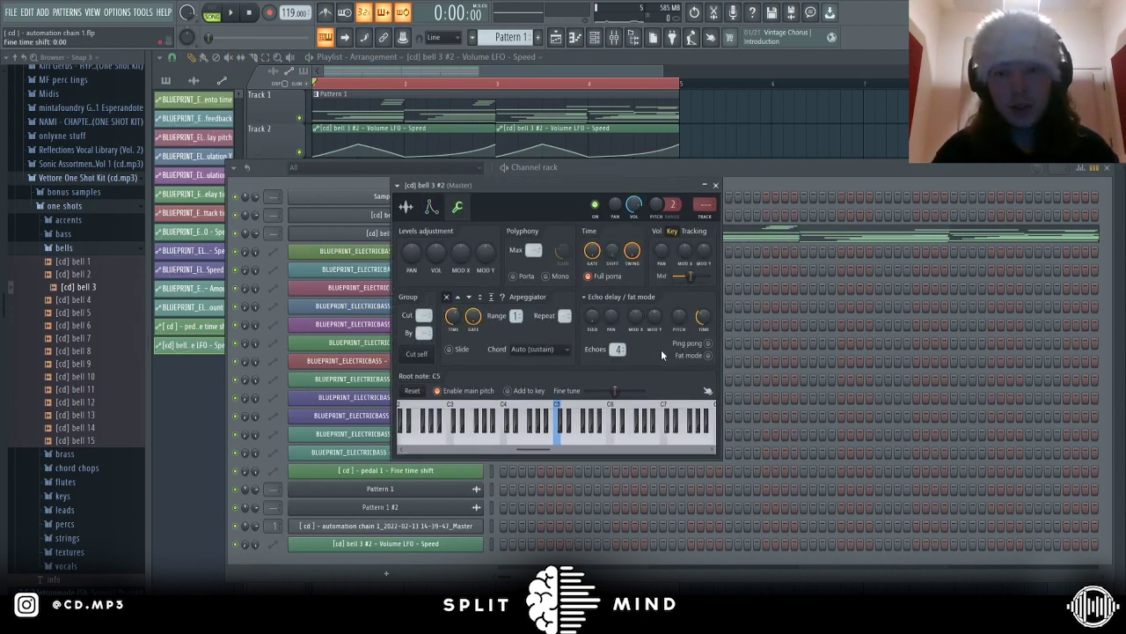
{"action": "right_click", "coordinate": [744, 118]}
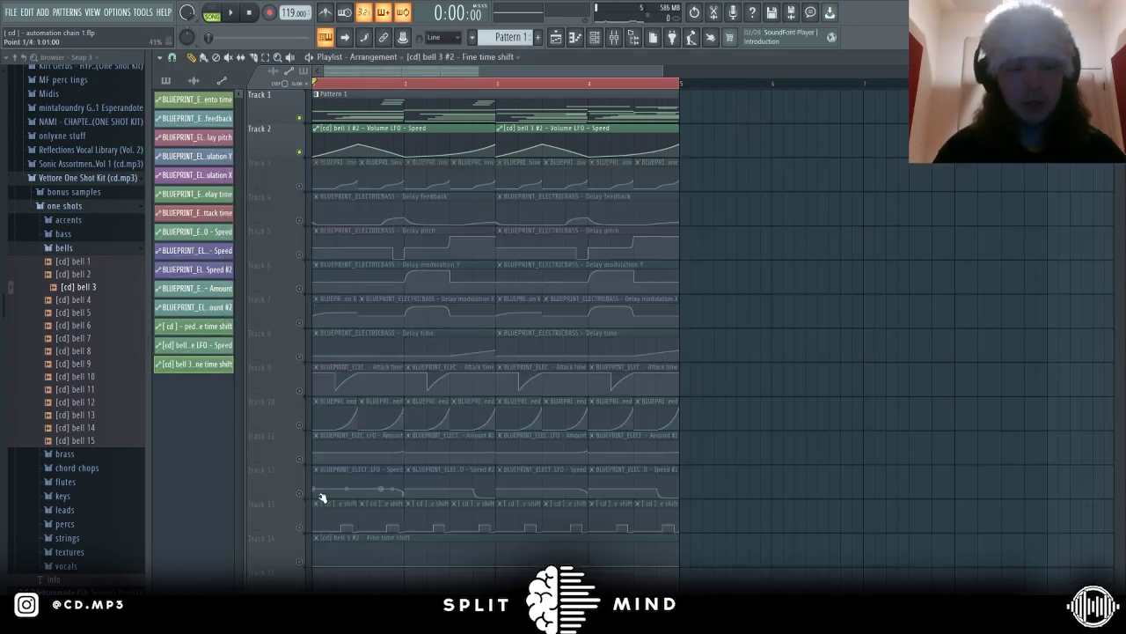
{"action": "left_click_drag", "start_coordinate": [283, 546], "coordinate": [303, 143]}
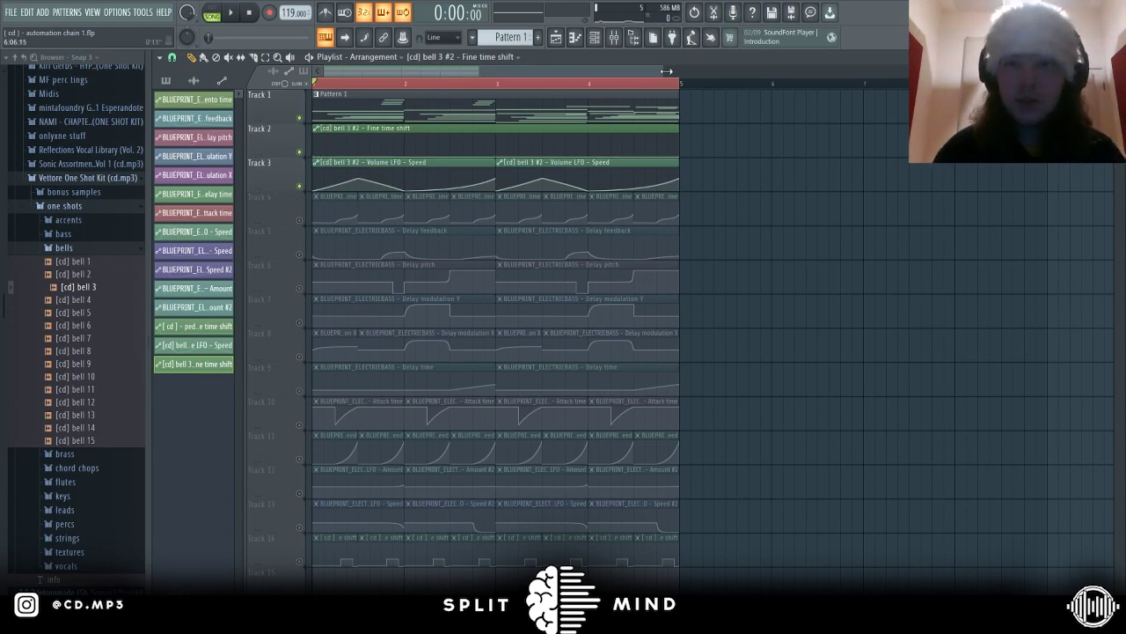
Draw a step up at bar 2 in the Fine time shift clip, trim it to two bars, and repeat it from bar 3.
{"action": "scroll", "coordinate": [467, 140], "scroll_direction": "up", "scroll_amount": 2}
{"action": "mouse_move", "coordinate": [479, 155]}
{"action": "left_mouse_down"}
{"action": "mouse_move", "coordinate": [498, 146]}
{"action": "mouse_move", "coordinate": [482, 145]}
{"action": "left_mouse_up"}
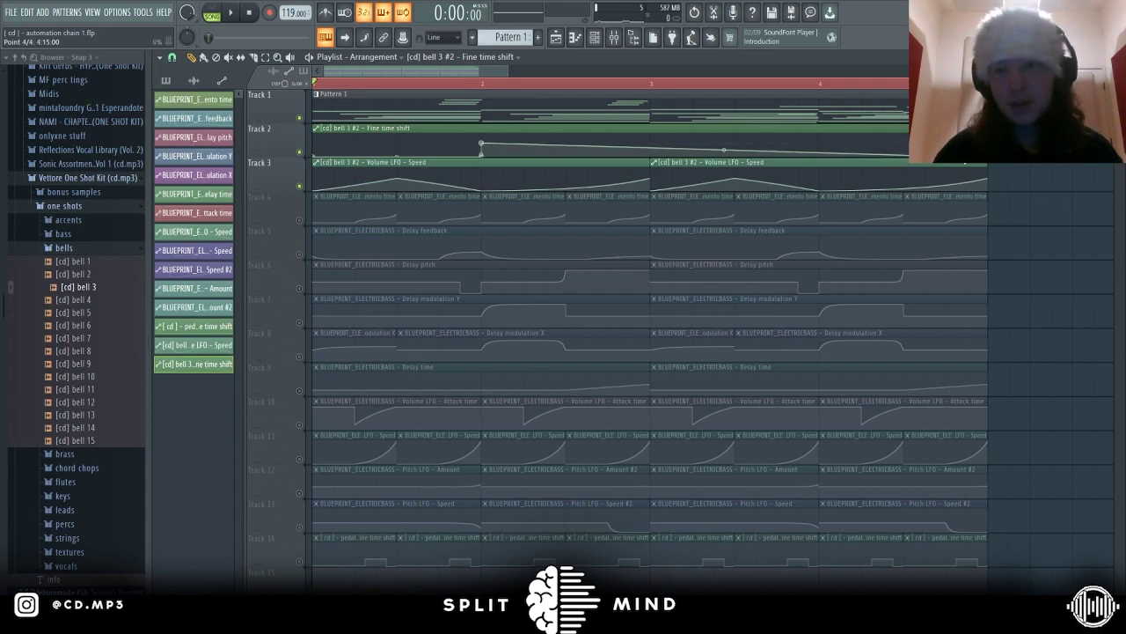
{"action": "left_click_drag", "start_coordinate": [966, 156], "coordinate": [650, 140]}
{"action": "left_click", "coordinate": [653, 131]}
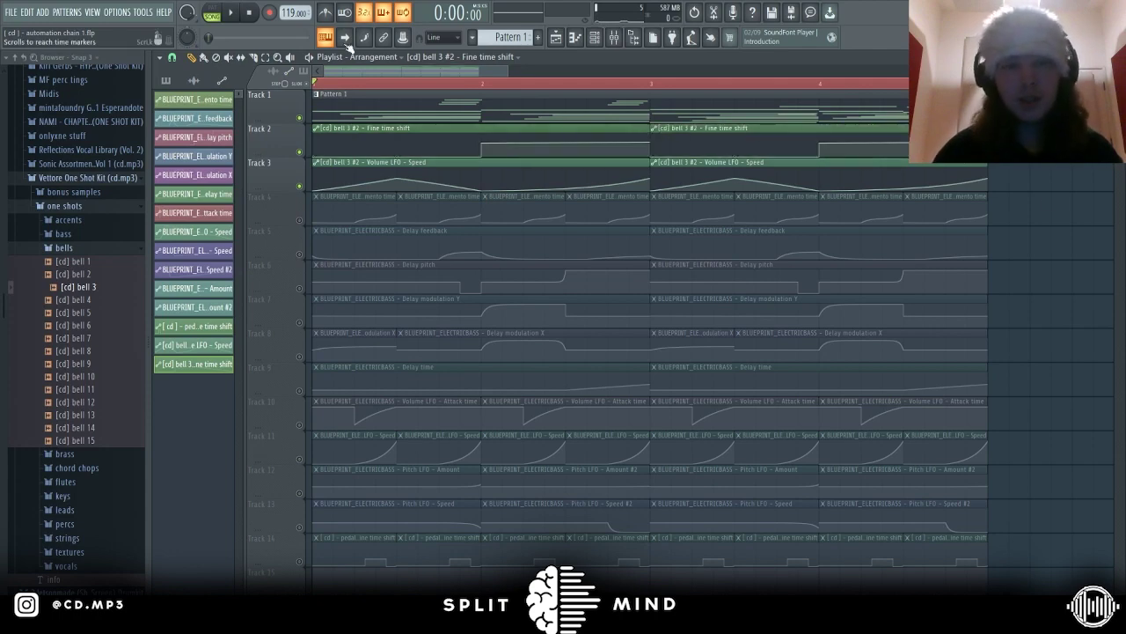
Play the arrangement while raising the stepped-up level of the Fine time shift automation to 100%.
{"action": "key", "text": "space"}
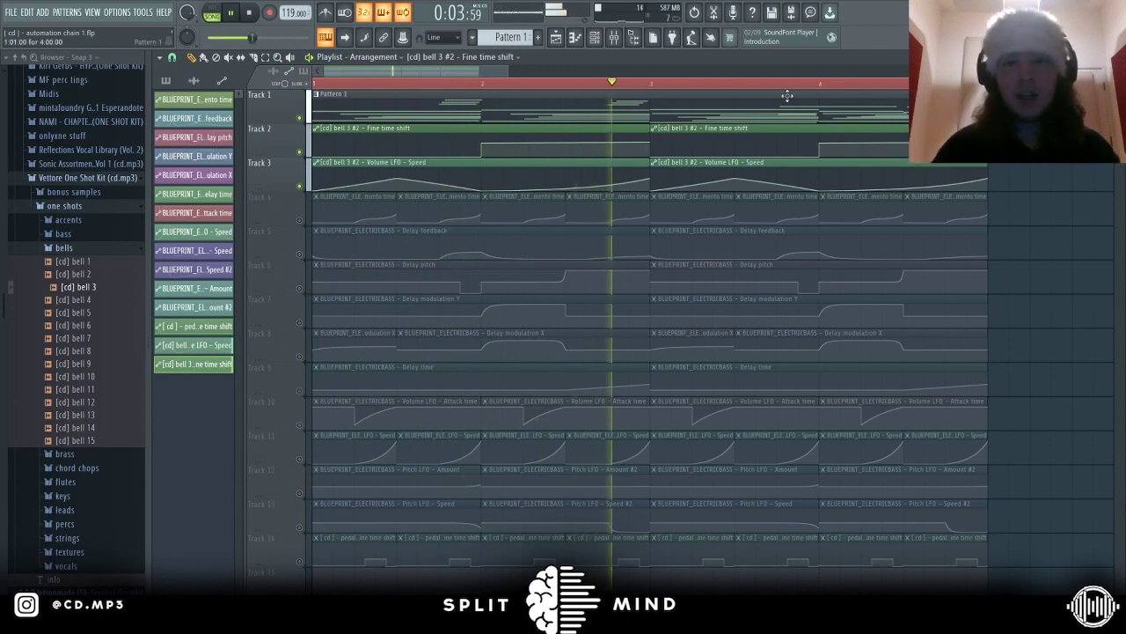
{"action": "left_click_drag", "start_coordinate": [820, 141], "coordinate": [820, 133]}
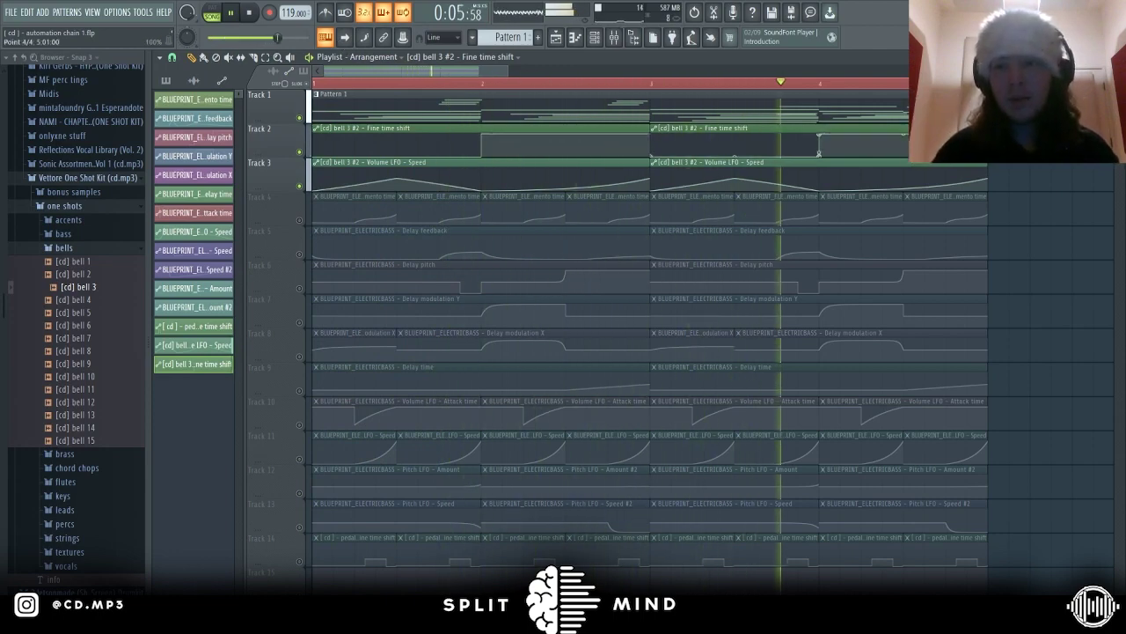
{"action": "key", "text": "space"}
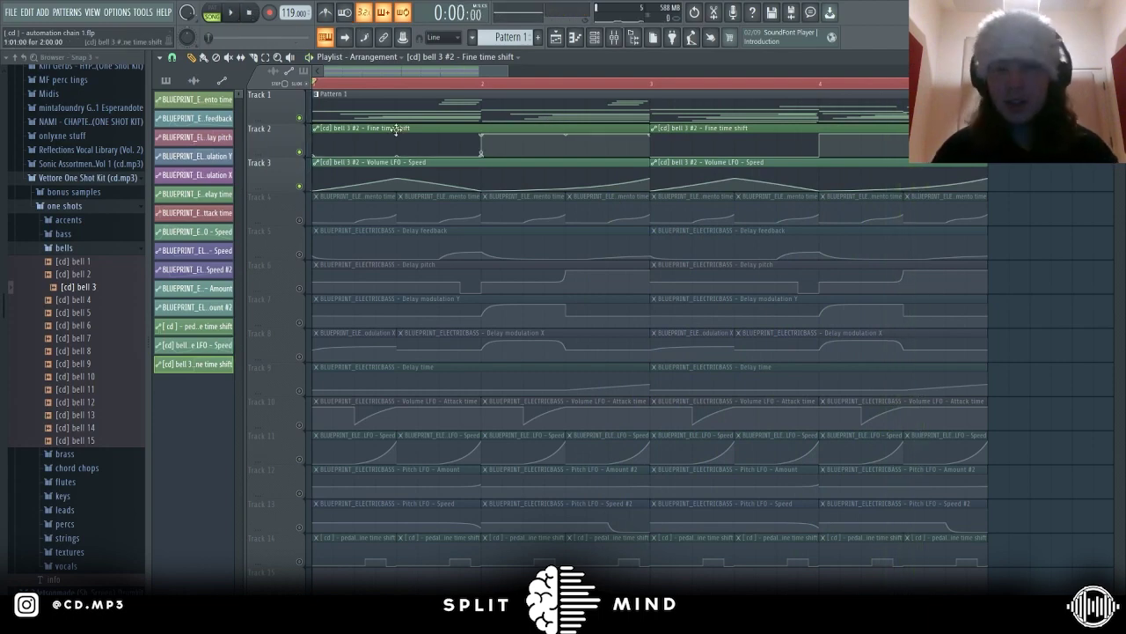
Reshape the Fine time shift automation into a short curved peak at bar 2 that drops to zero for the rest of the bar.
{"action": "left_click_drag", "start_coordinate": [481, 154], "coordinate": [483, 140]}
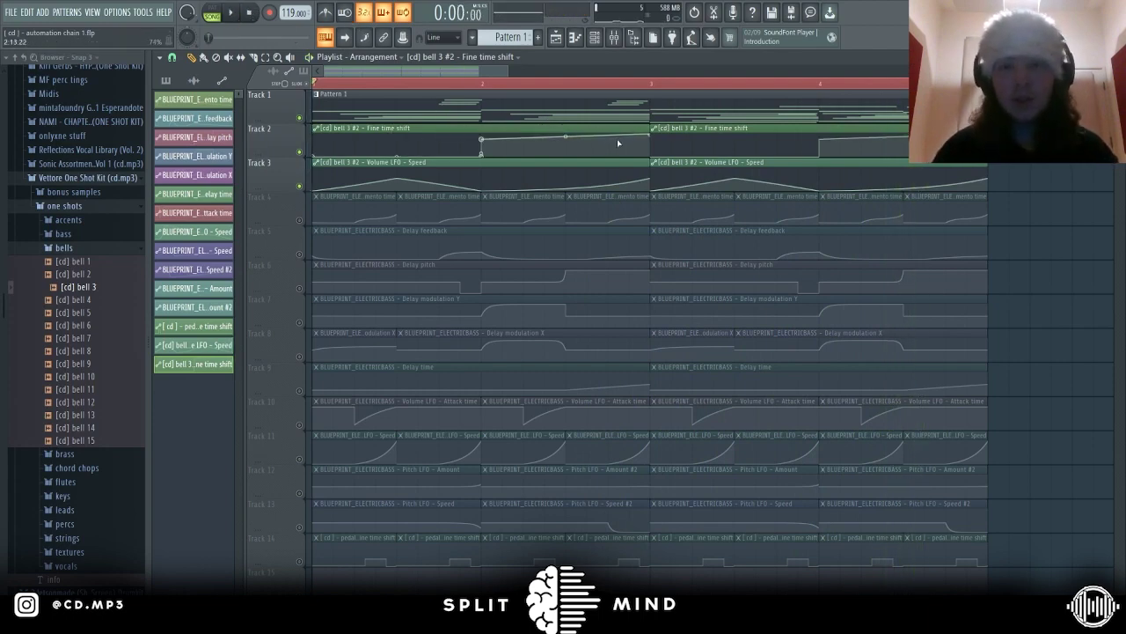
{"action": "left_click_drag", "start_coordinate": [648, 135], "coordinate": [648, 140]}
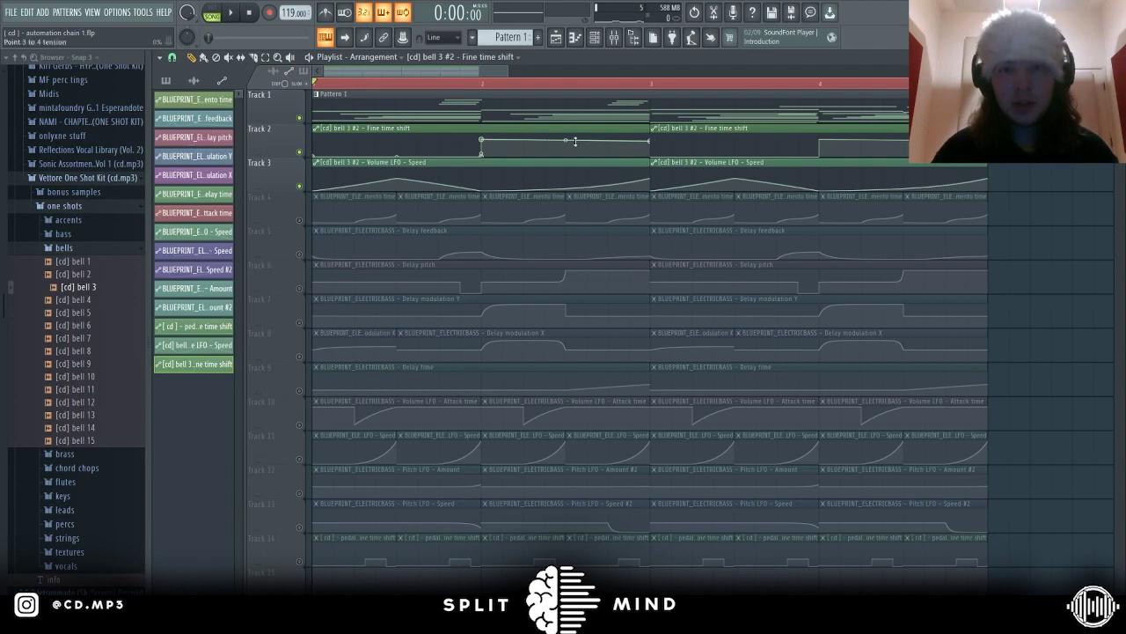
{"action": "right_click", "coordinate": [510, 141]}
{"action": "mouse_move", "coordinate": [509, 141]}
{"action": "left_mouse_down"}
{"action": "mouse_move", "coordinate": [513, 156]}
{"action": "mouse_move", "coordinate": [492, 140]}
{"action": "left_mouse_up"}
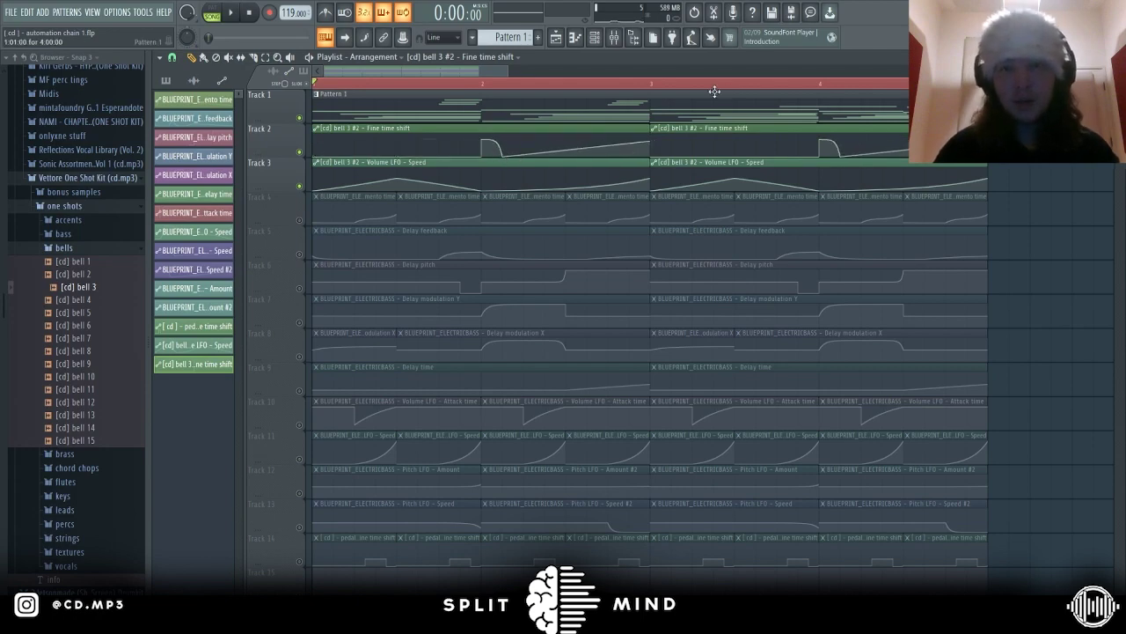
{"action": "left_click_drag", "start_coordinate": [648, 140], "coordinate": [648, 157]}
{"action": "left_click_drag", "start_coordinate": [435, 85], "coordinate": [313, 85]}
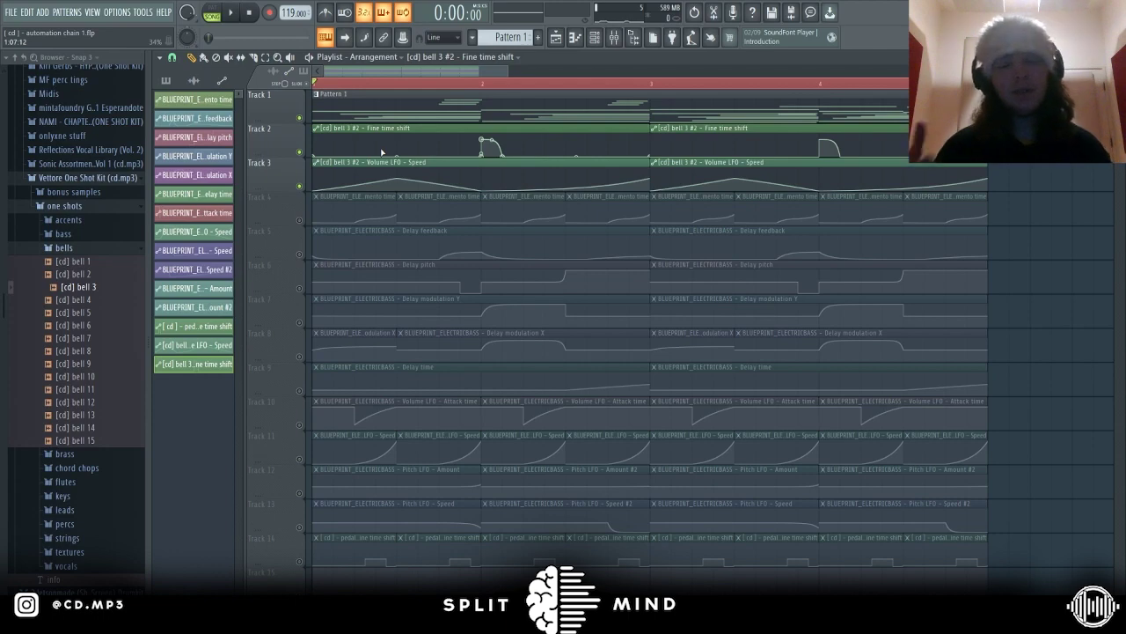
Create a Delay feedback automation clip for [cd] bell 3 #2 on Track 4 with a curved rise to bar 2.
{"action": "left_click", "coordinate": [538, 37]}
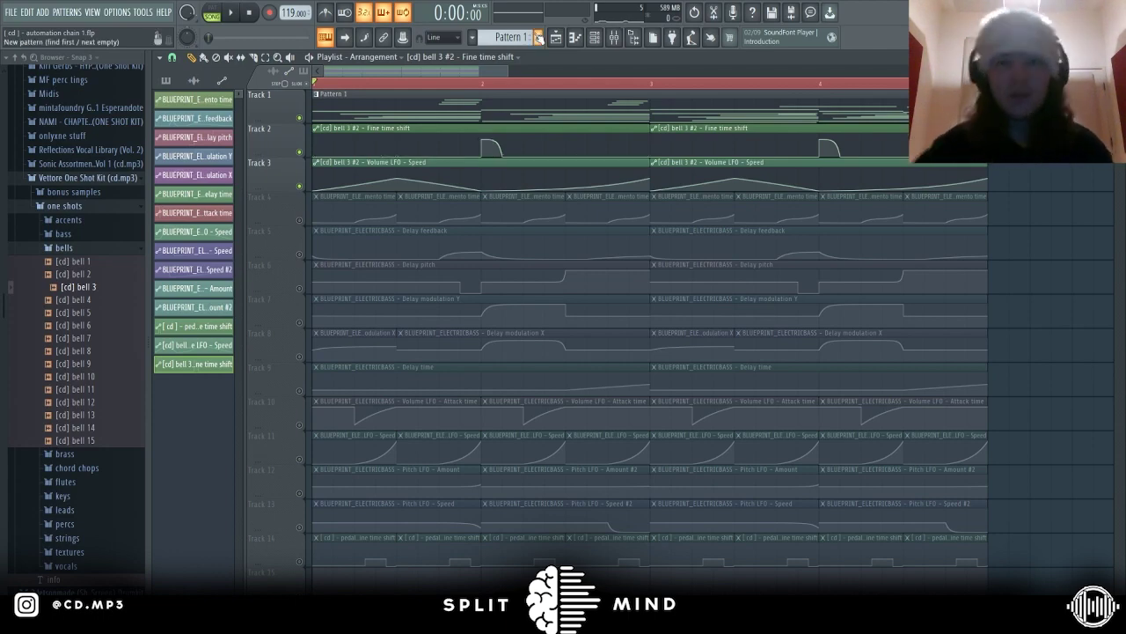
{"action": "left_click", "coordinate": [595, 37]}
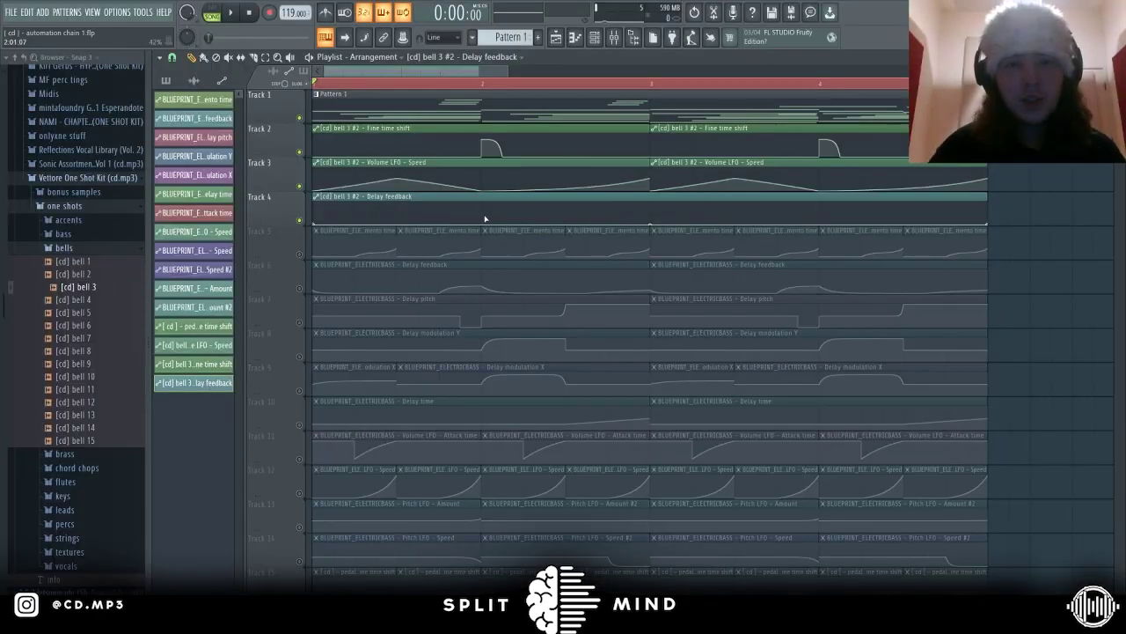
{"action": "right_click", "coordinate": [483, 213]}
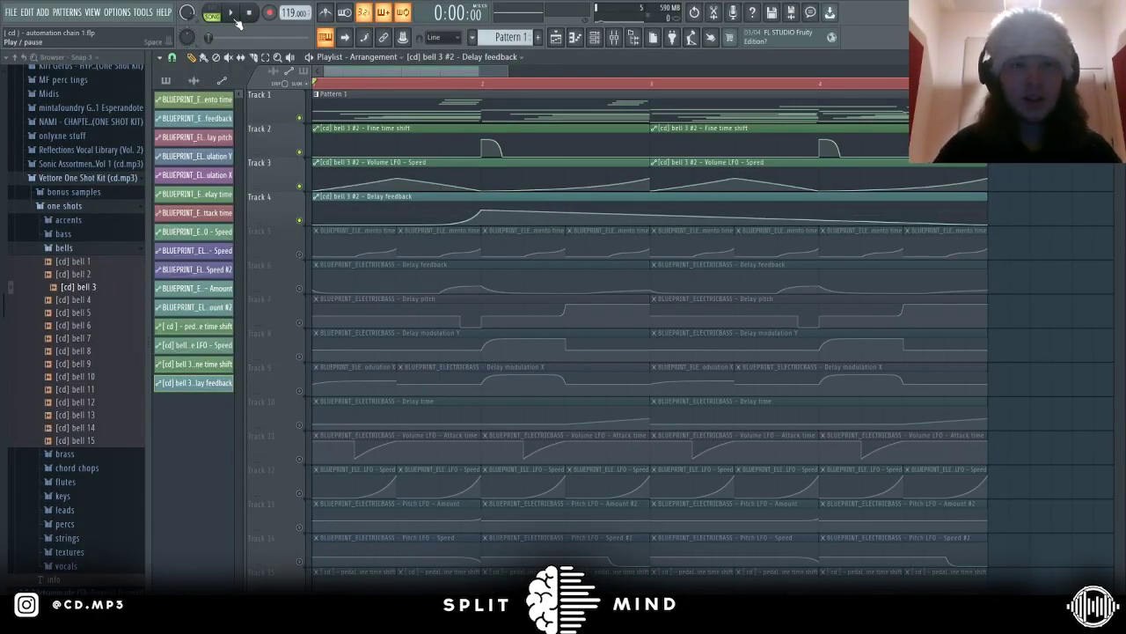
Rework the Delay feedback clip into a one-bar curve peaking near the bar's end, repeat it across four bars, and play the result.
{"action": "key", "text": "space"}
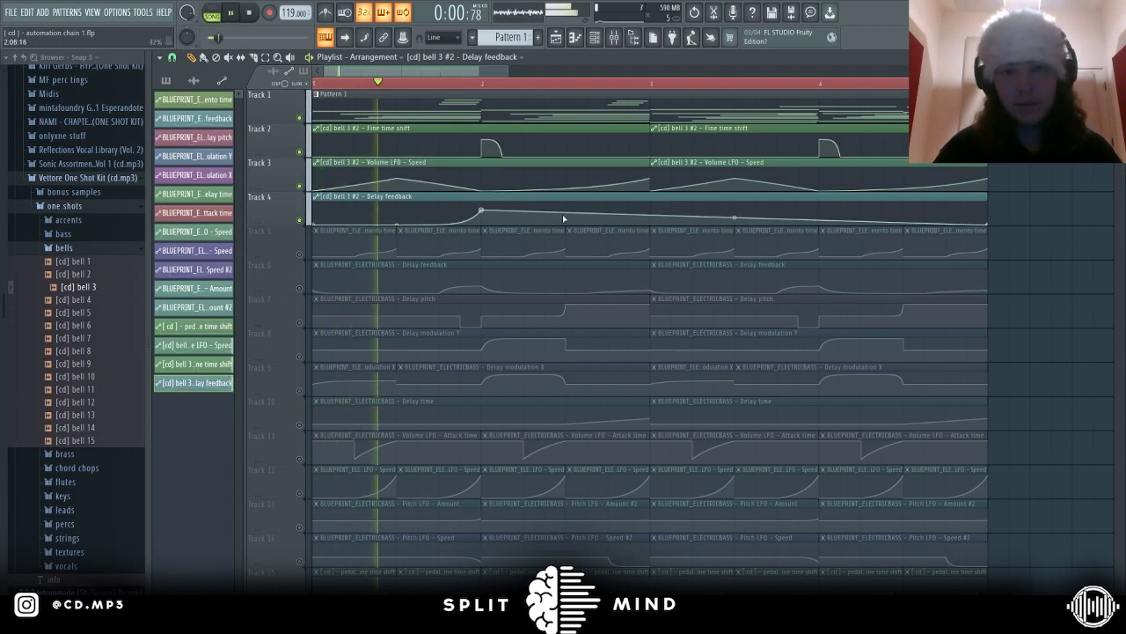
{"action": "right_click", "coordinate": [650, 209]}
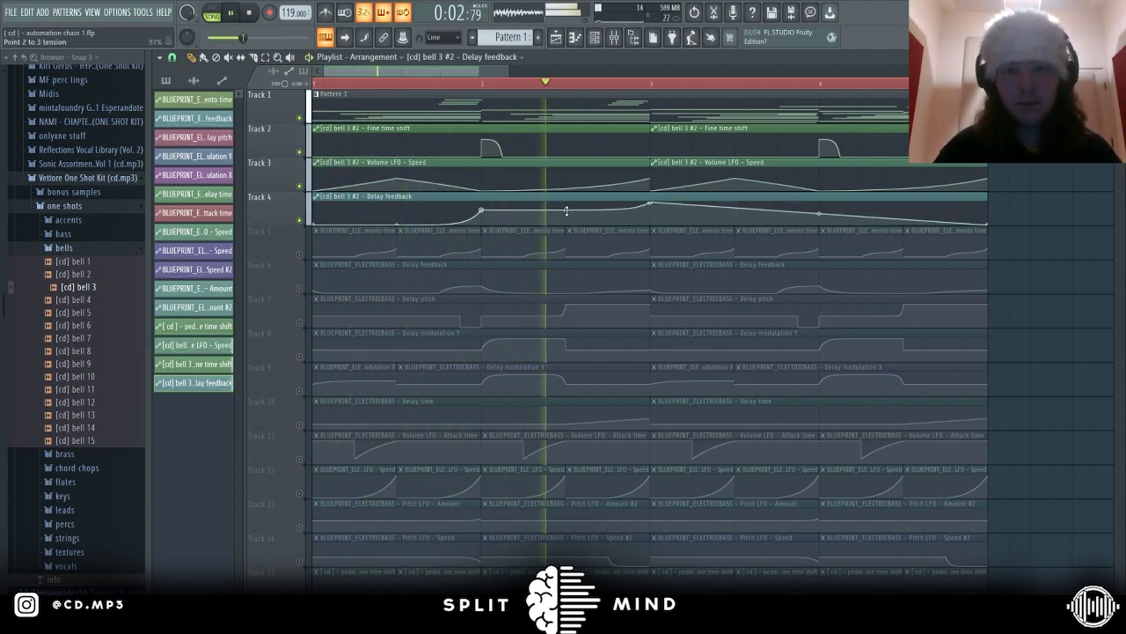
{"action": "left_click", "coordinate": [250, 13]}
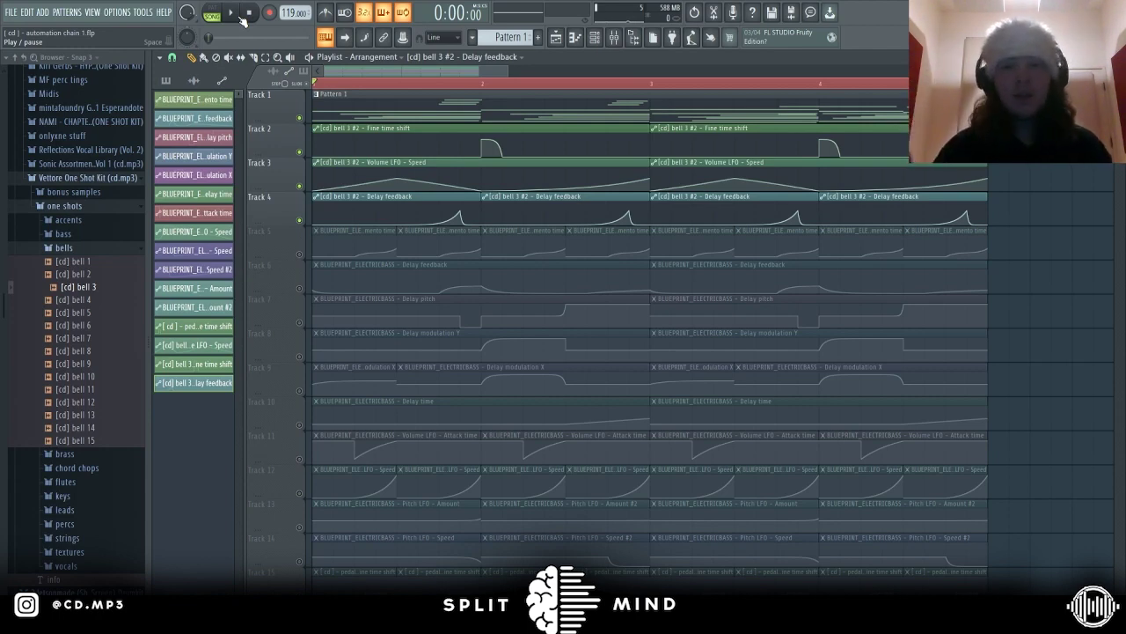
{"action": "left_click", "coordinate": [241, 17]}
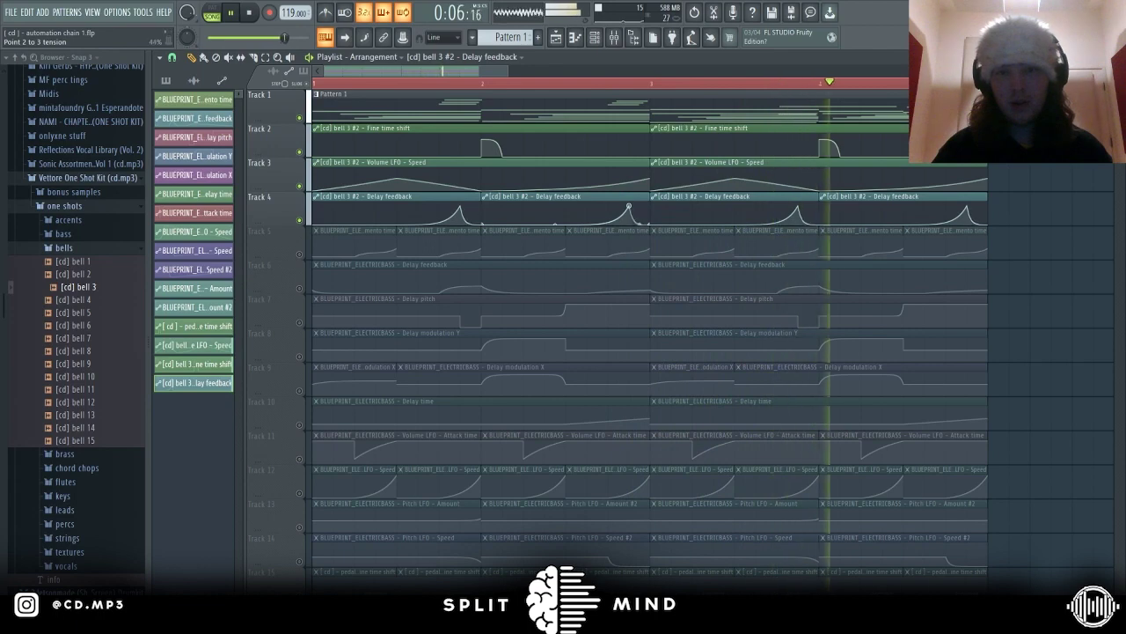
Reshape the Delay feedback automation of [cd] bell 3 #2 into a flat plateau of about 58% near each bar's end, auditioning the changes.
{"action": "left_click_drag", "start_coordinate": [629, 206], "coordinate": [631, 217]}
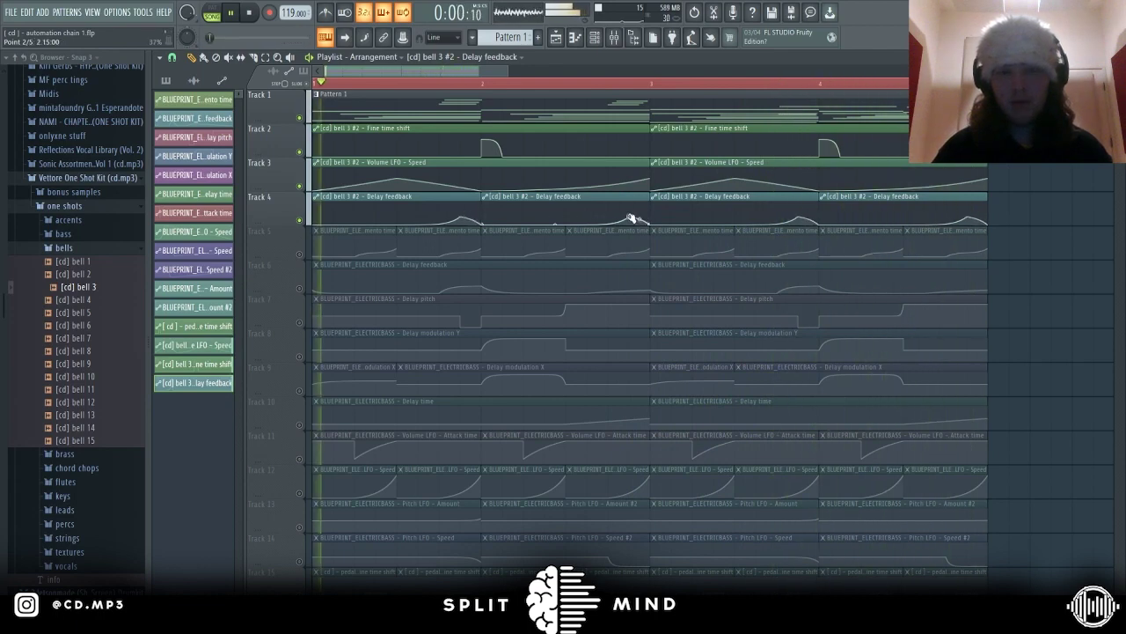
{"action": "key", "text": "space"}
{"action": "key", "text": "F6"}
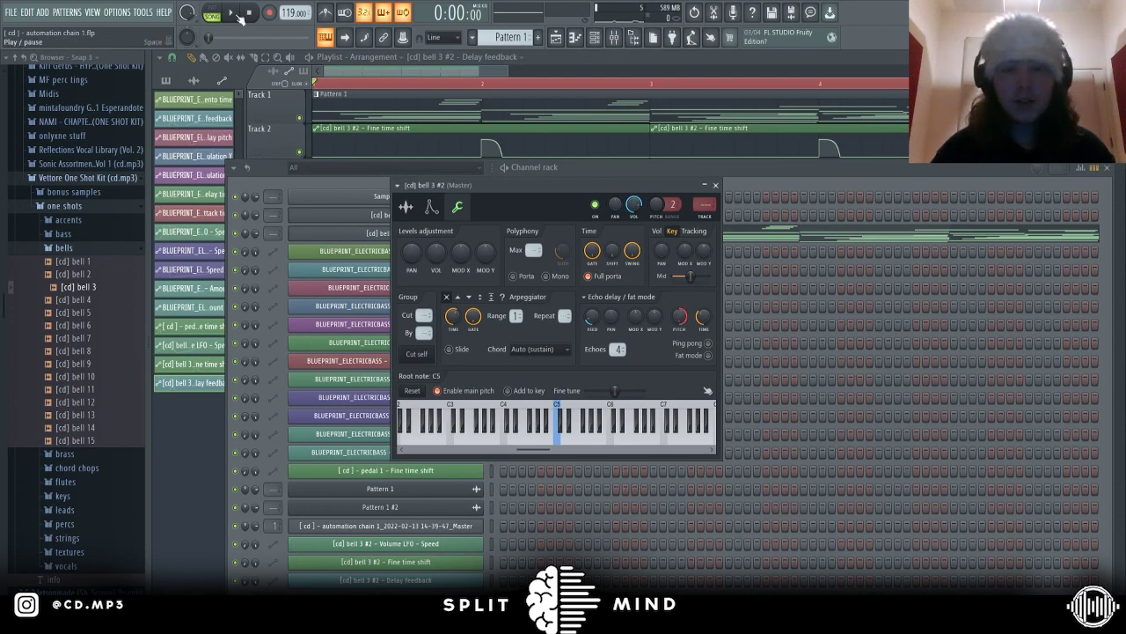
{"action": "key", "text": "space"}
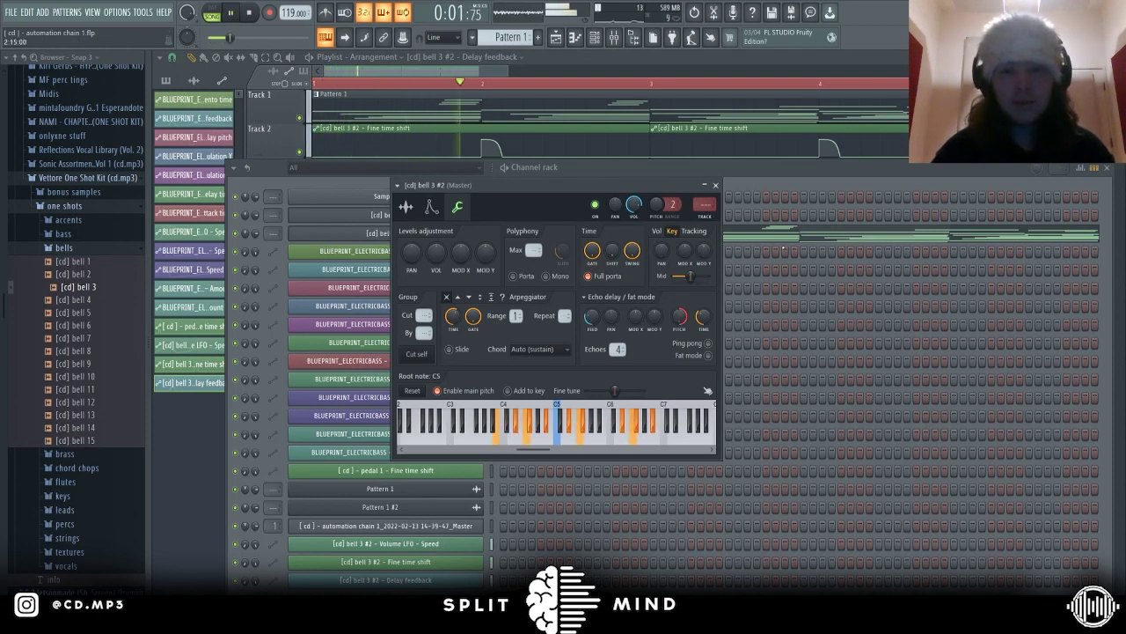
{"action": "key", "text": "F5"}
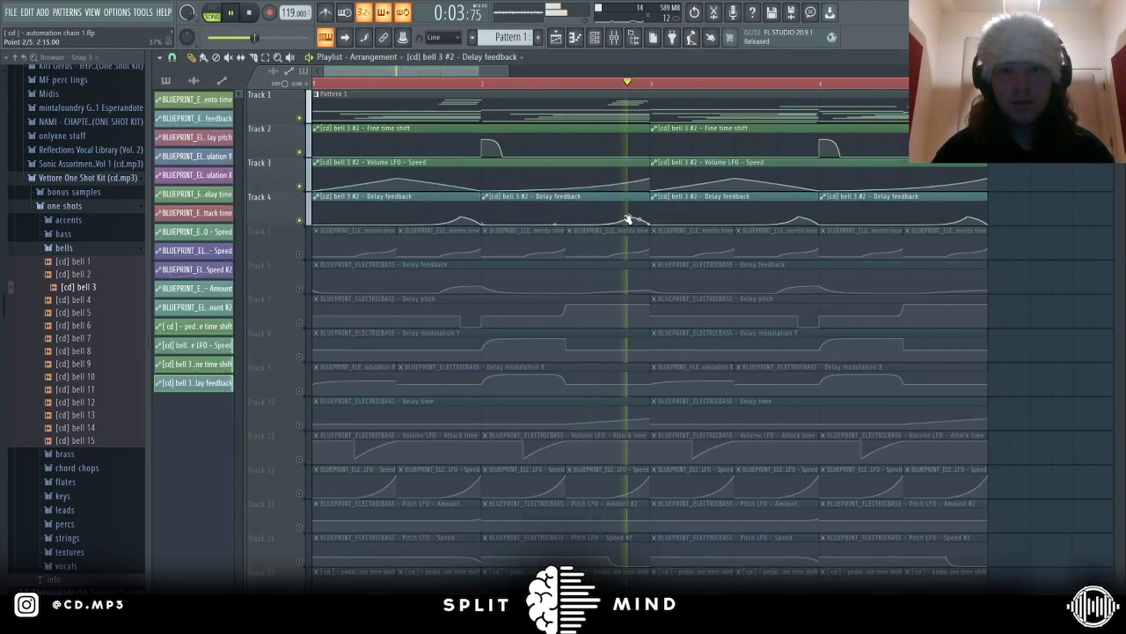
{"action": "left_click_drag", "start_coordinate": [631, 218], "coordinate": [640, 212]}
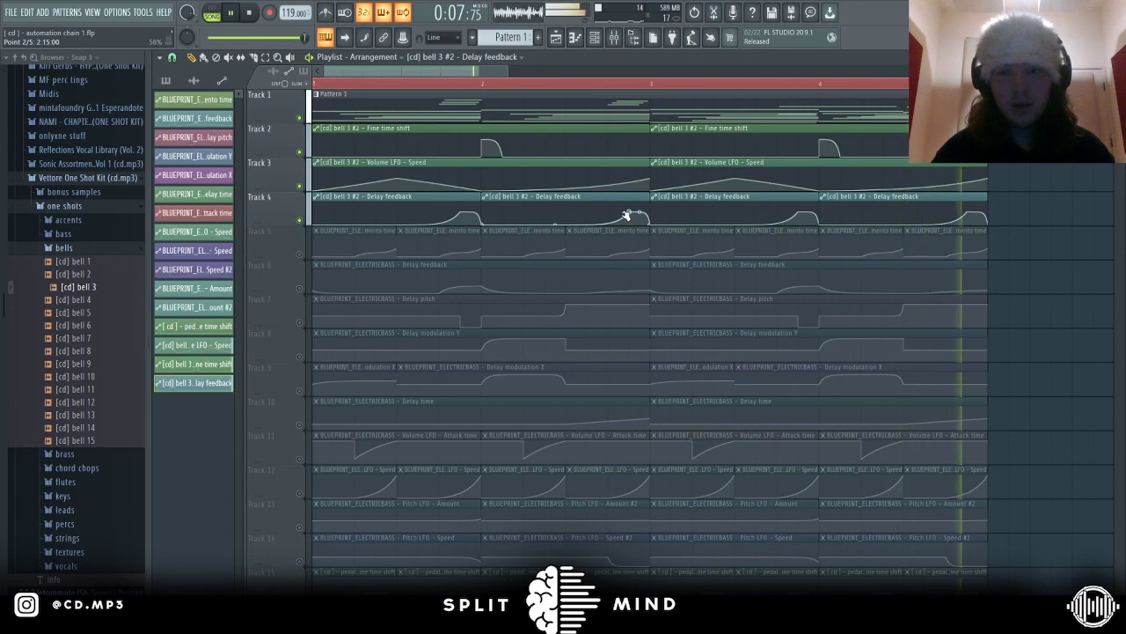
{"action": "right_click", "coordinate": [440, 213]}
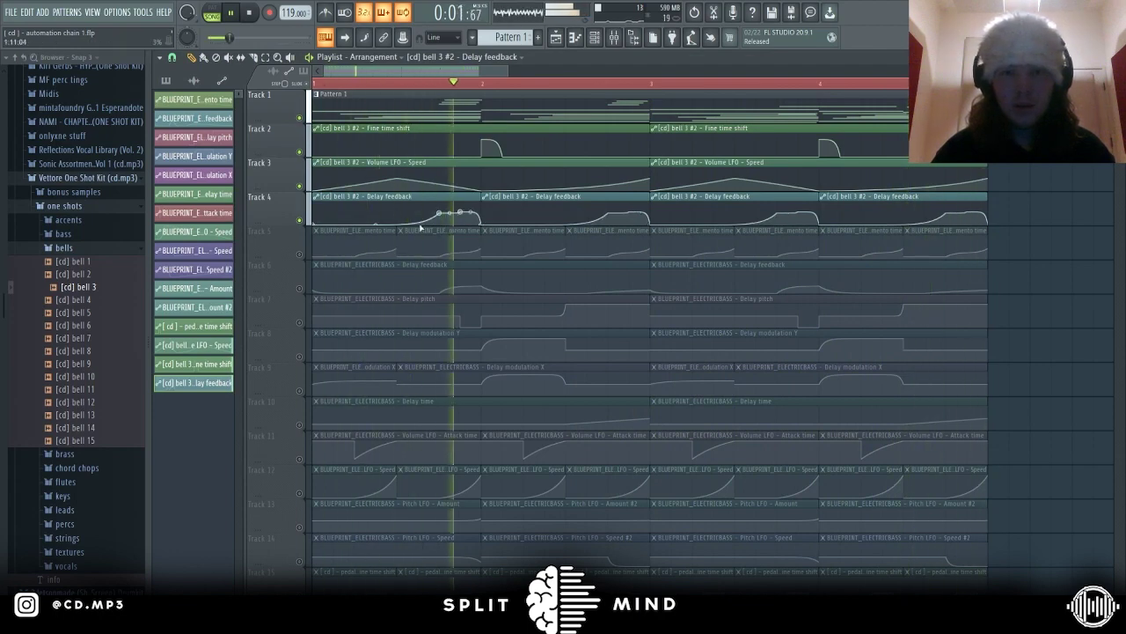
{"action": "left_click", "coordinate": [250, 14]}
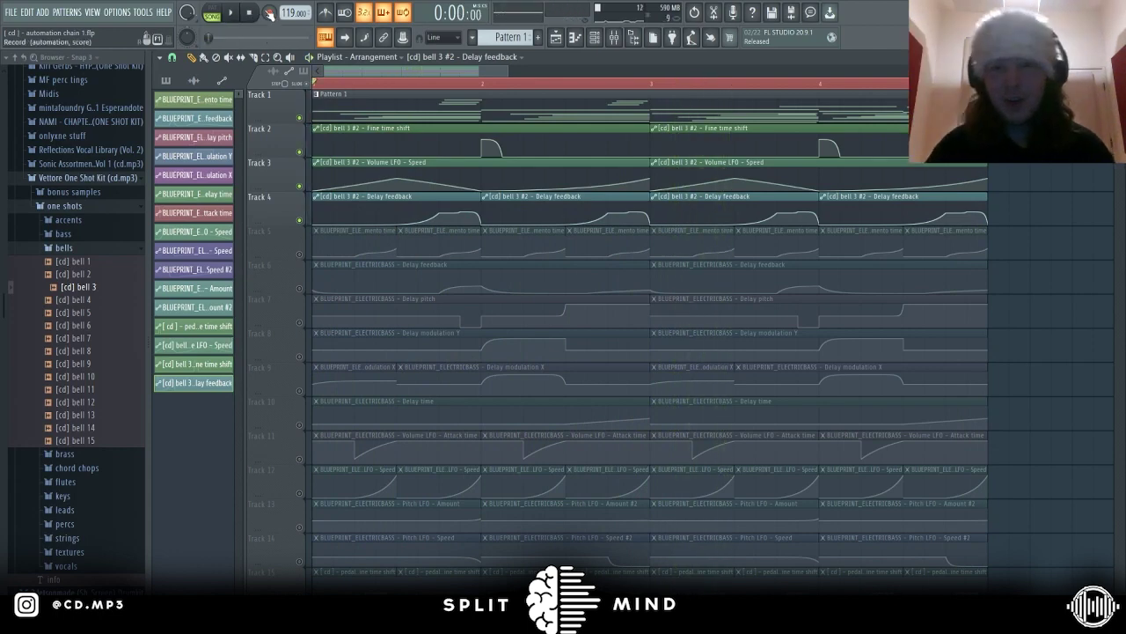
Create a Portamento time automation clip for [cd] bell 3 #2 on Track 5 that starts high and curves down to zero a quarter into bar 1.
{"action": "left_click", "coordinate": [595, 37]}
{"action": "left_click", "coordinate": [449, 234]}
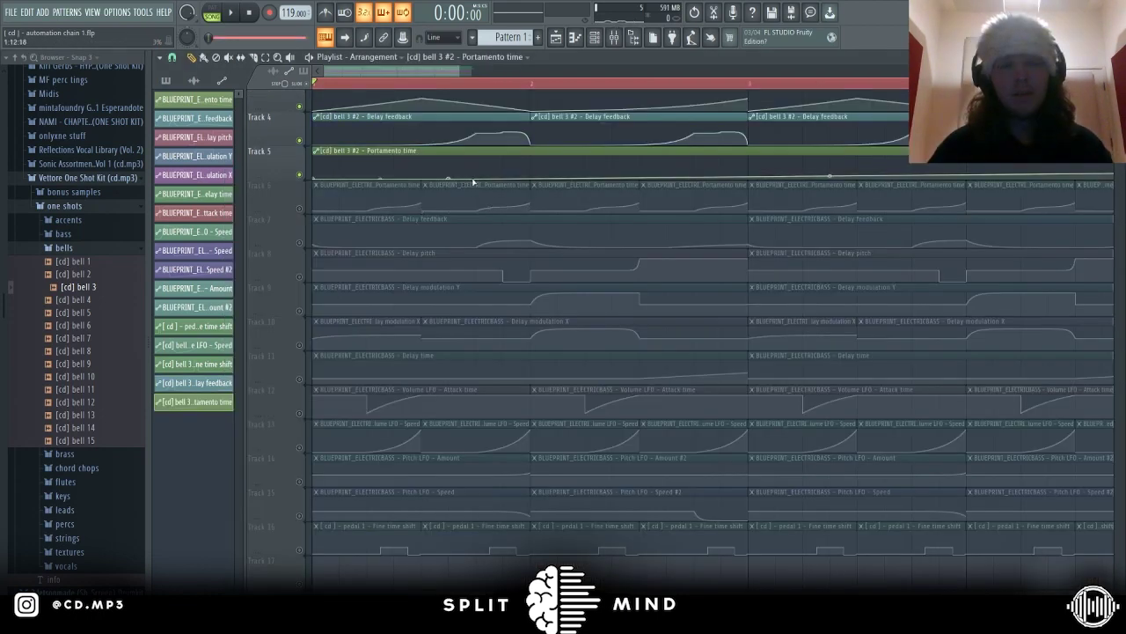
{"action": "left_click_drag", "start_coordinate": [473, 183], "coordinate": [473, 167]}
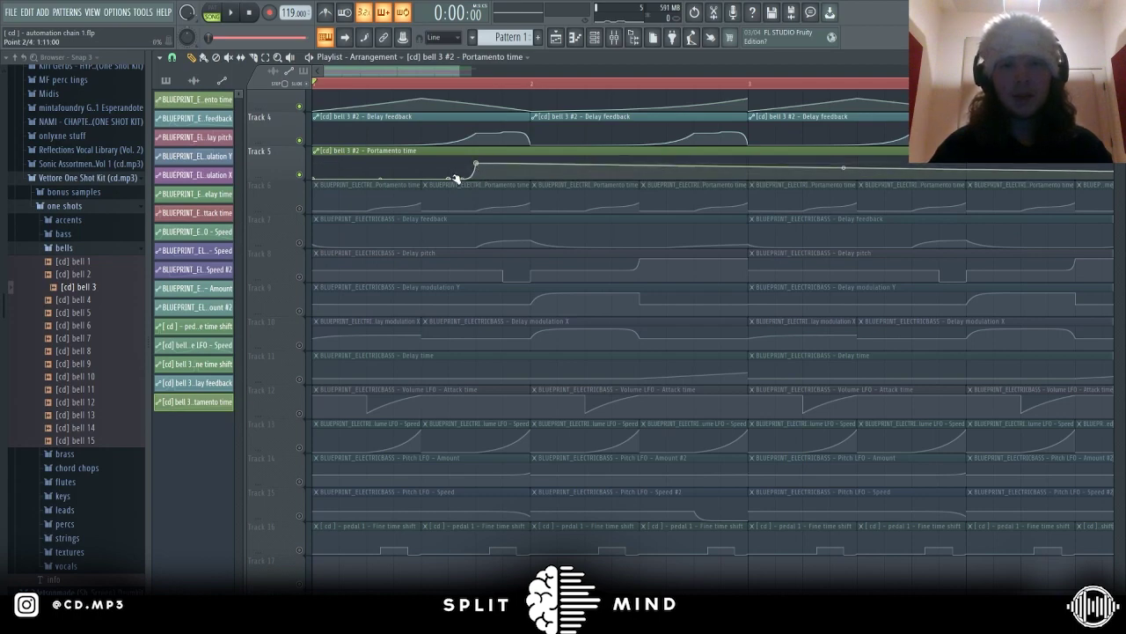
{"action": "key", "text": "space"}
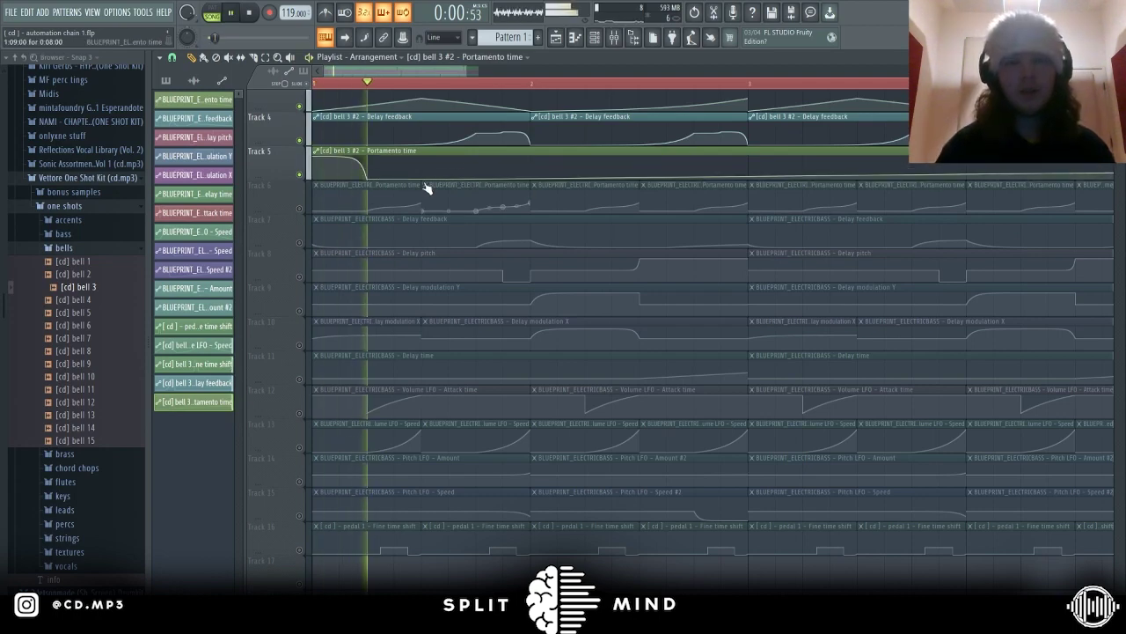
{"action": "key", "text": "space"}
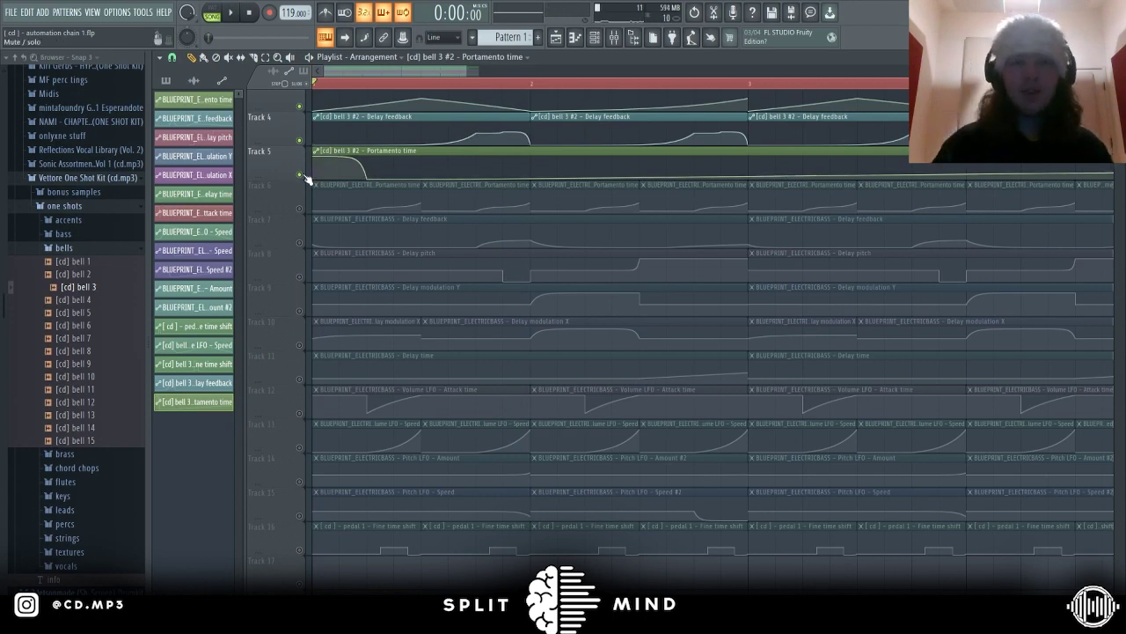
Trim the Portamento time clip to two bars, repeat it so it covers four bars, and play the arrangement.
{"action": "left_click_drag", "start_coordinate": [474, 66], "coordinate": [704, 94]}
{"action": "left_click_drag", "start_coordinate": [630, 166], "coordinate": [502, 151]}
{"action": "left_click", "coordinate": [515, 160]}
{"action": "scroll", "coordinate": [504, 202], "scroll_direction": "up", "scroll_amount": 2}
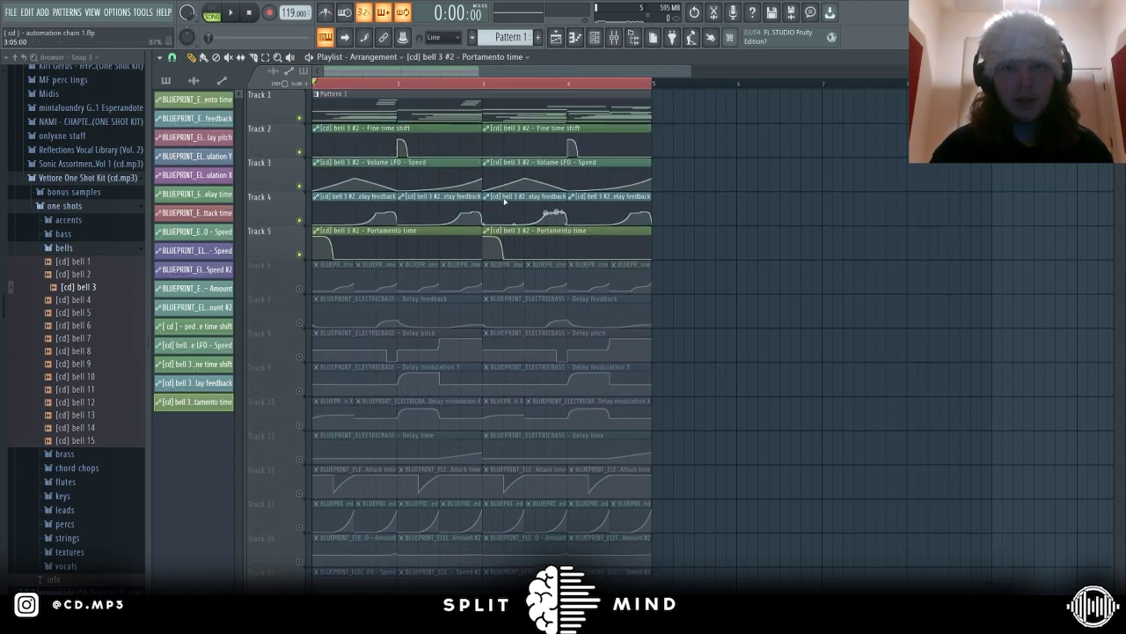
{"action": "key", "text": "space"}
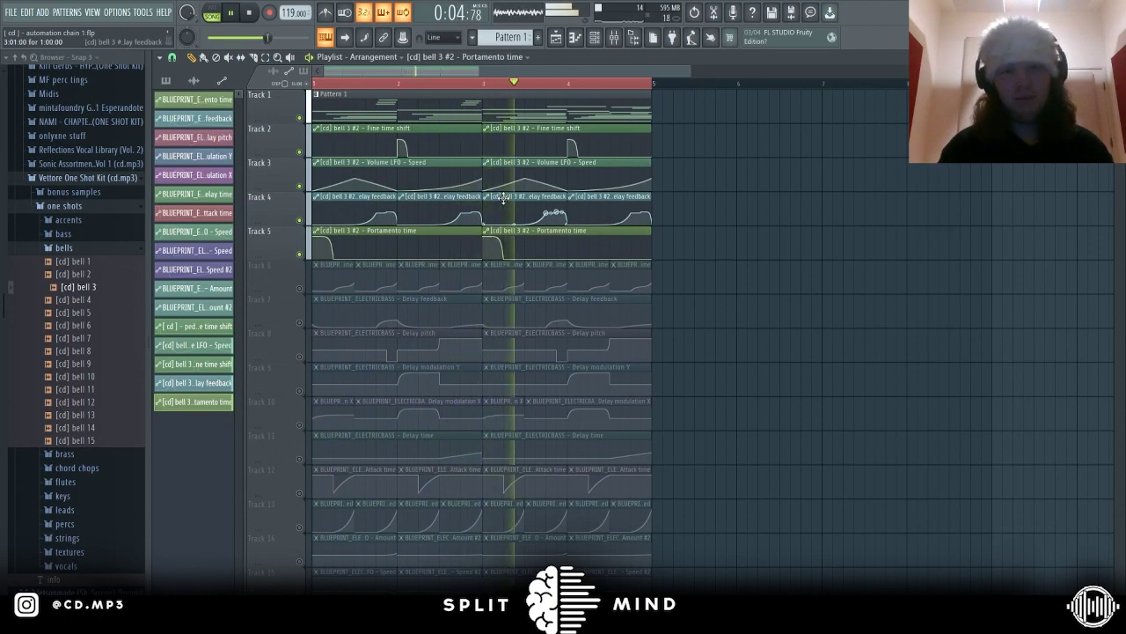
{"action": "key", "text": "space"}
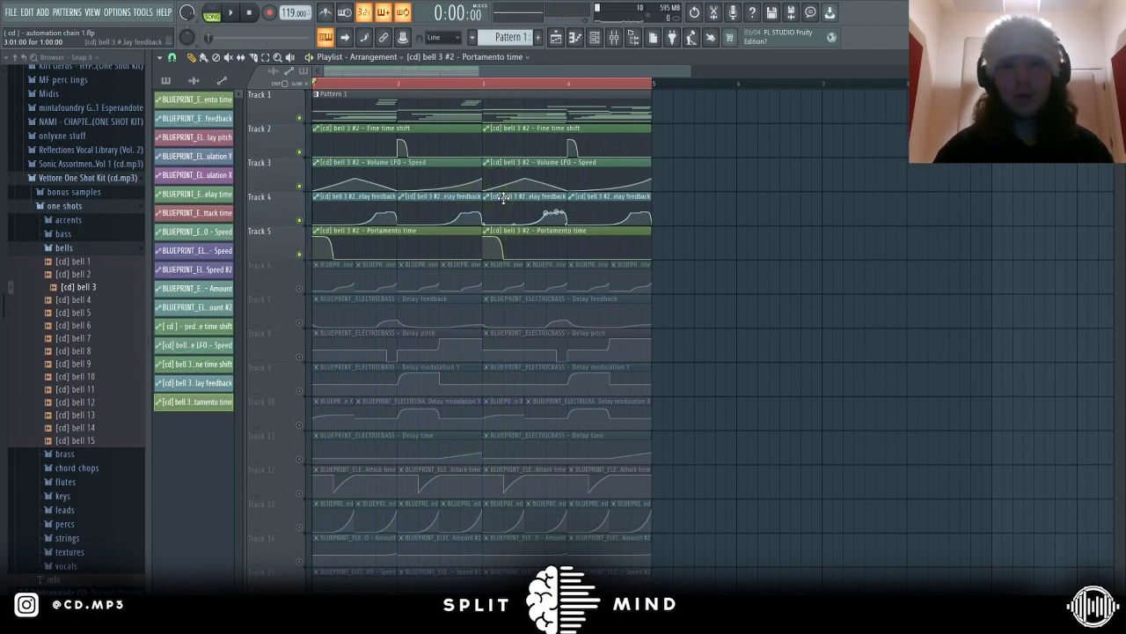
Review the portamento, time, arpeggiator and echo delay settings of [cd] bell 3 #2, then return to the playlist.
{"action": "left_click", "coordinate": [594, 39]}
{"action": "left_click", "coordinate": [426, 232]}
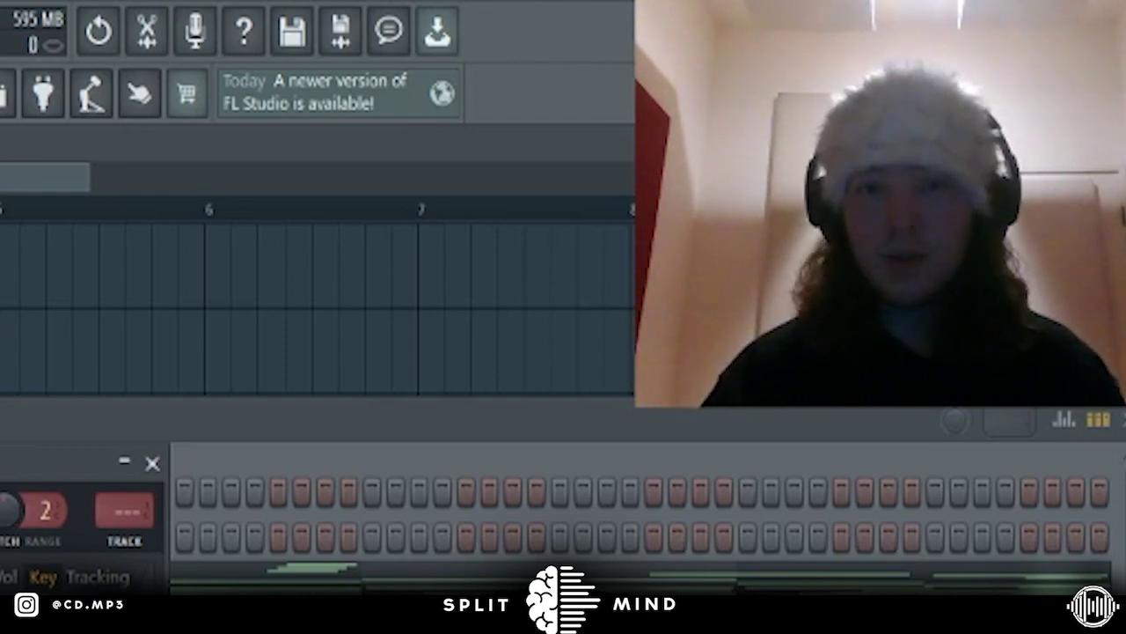
{"action": "key", "text": "Escape"}
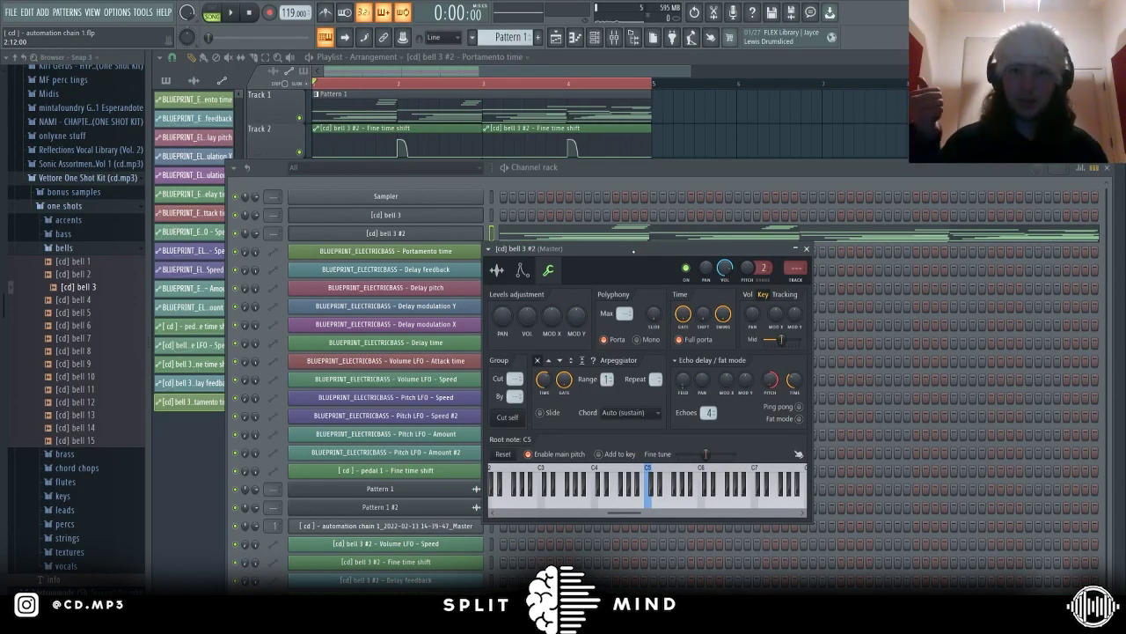
{"action": "left_click", "coordinate": [706, 120]}
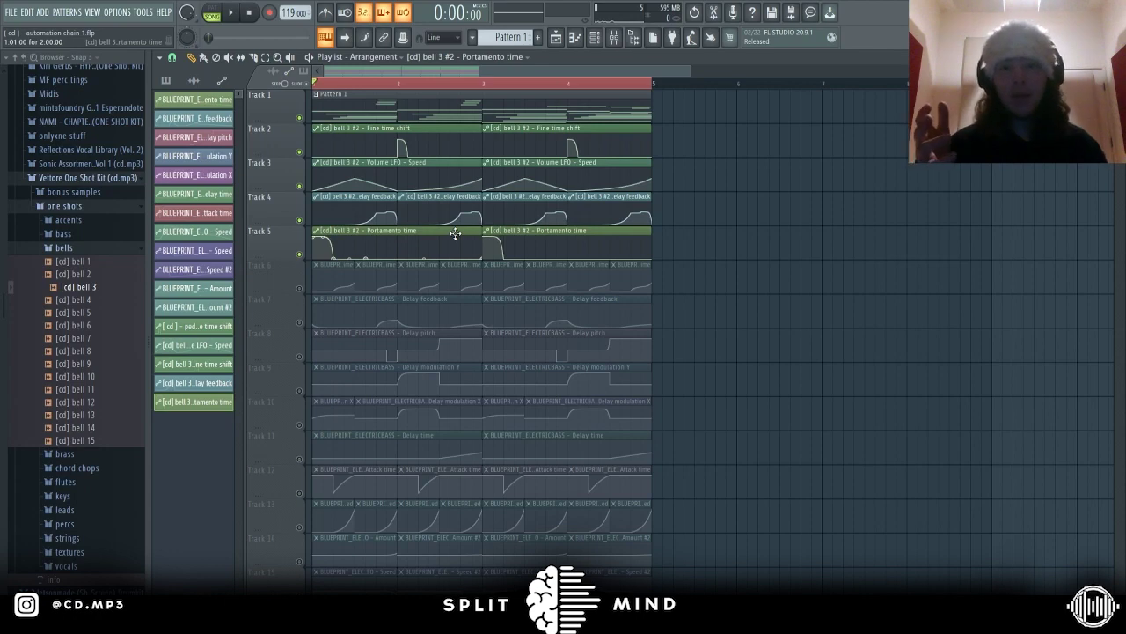
{"action": "left_click_drag", "start_coordinate": [691, 71], "coordinate": [774, 73]}
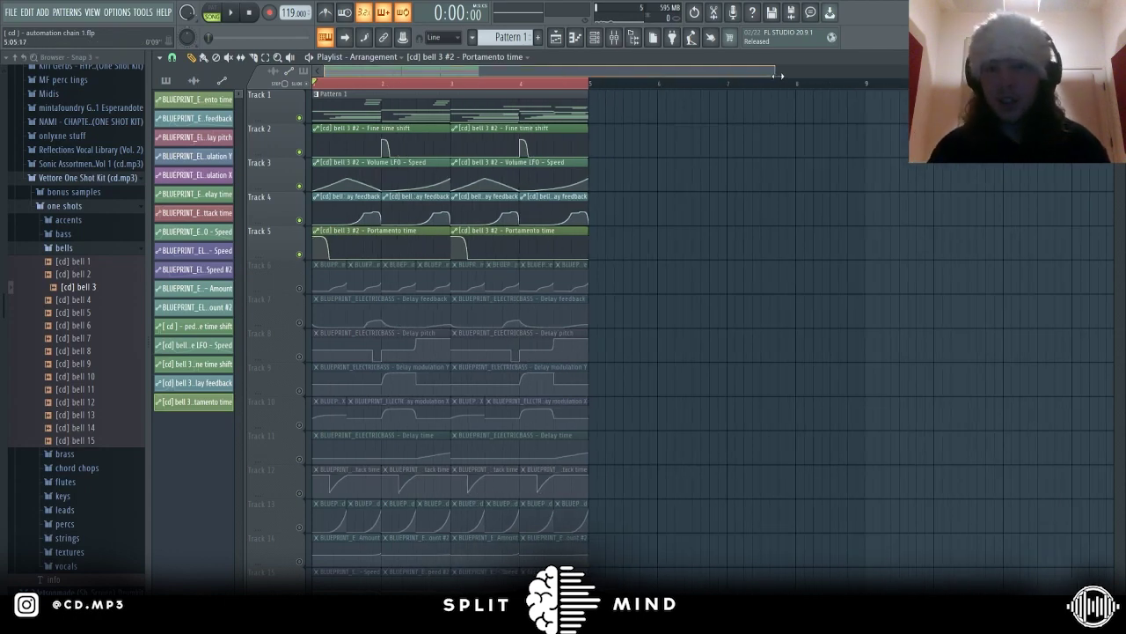
Create a Volume envelope Attack time automation clip for [cd] bell 3 #2 on Track 6 with a curved rise to bar 2.
{"action": "left_click", "coordinate": [595, 37]}
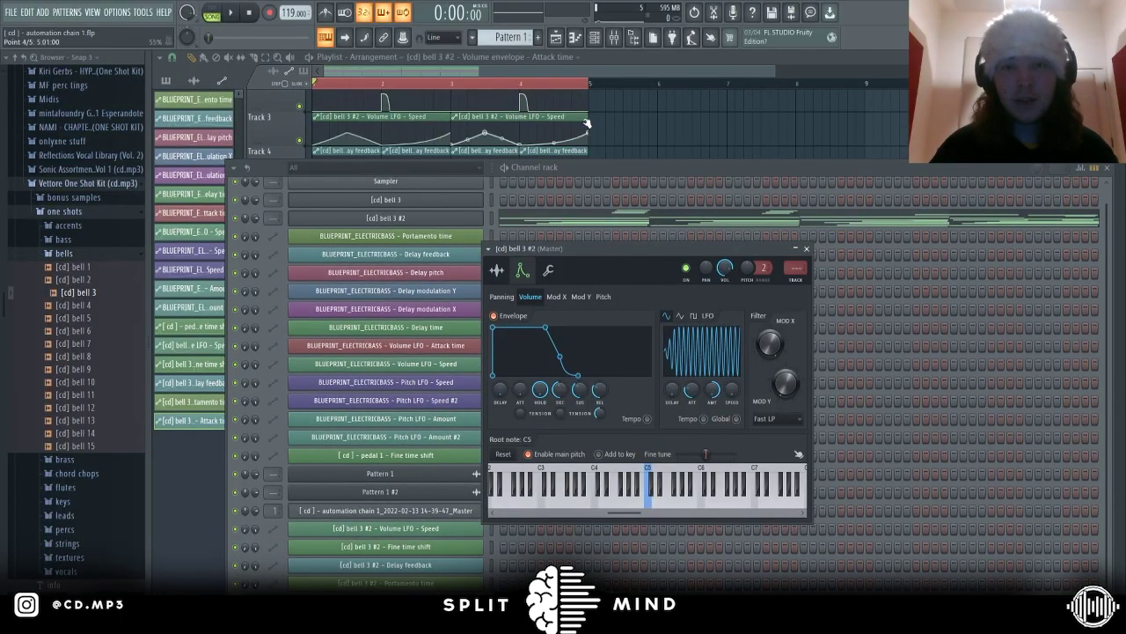
{"action": "left_click", "coordinate": [616, 72]}
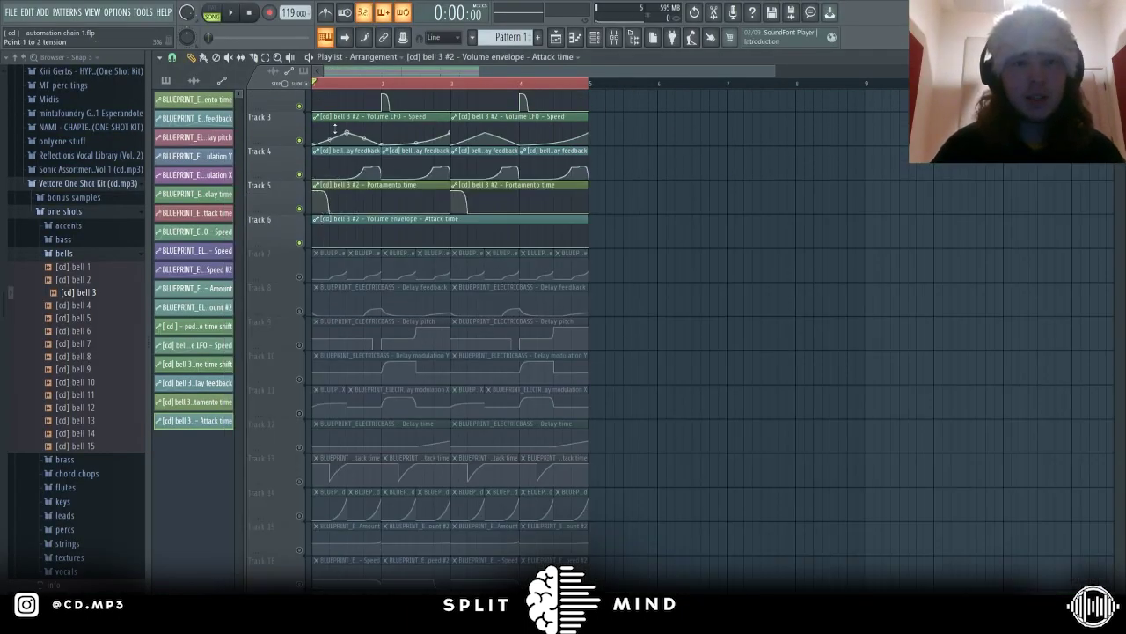
{"action": "right_click", "coordinate": [379, 241]}
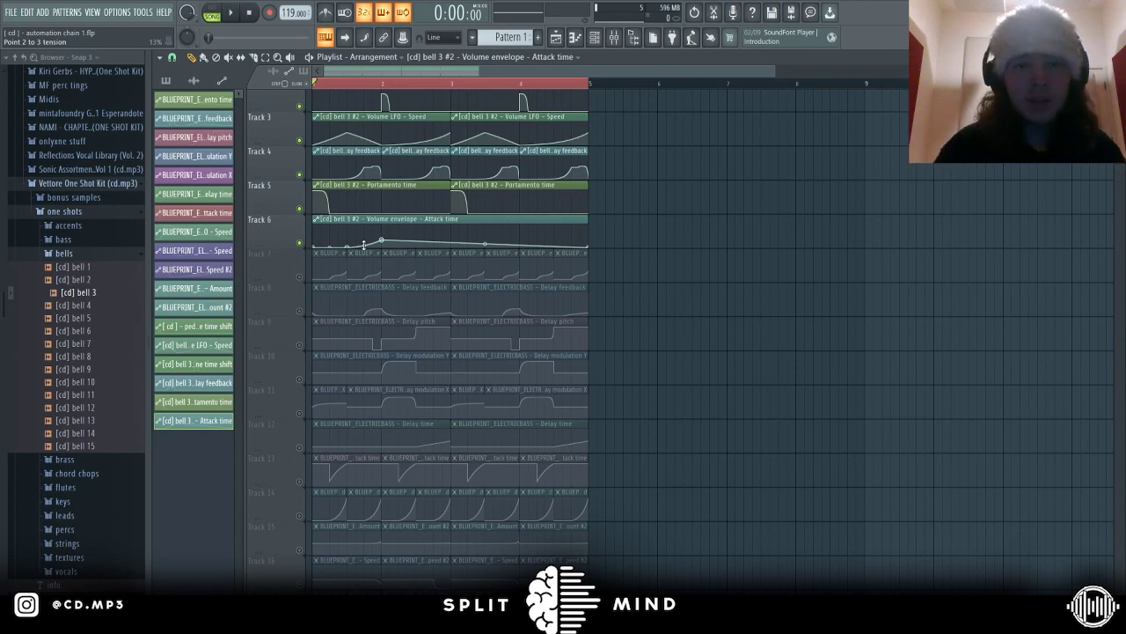
{"action": "left_click_drag", "start_coordinate": [371, 242], "coordinate": [374, 236]}
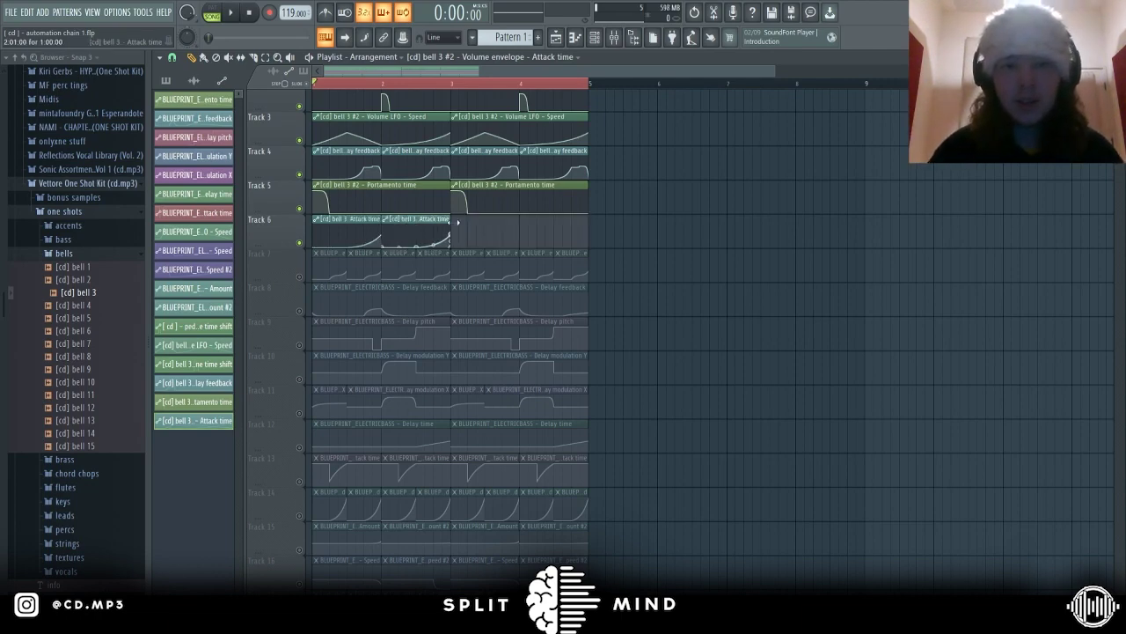
Repeat the one-bar Attack time clip on Track 6 across all four bars and play the arrangement.
{"action": "left_click_drag", "start_coordinate": [456, 223], "coordinate": [449, 231]}
{"action": "left_click_drag", "start_coordinate": [550, 236], "coordinate": [523, 241]}
{"action": "key", "text": "space"}
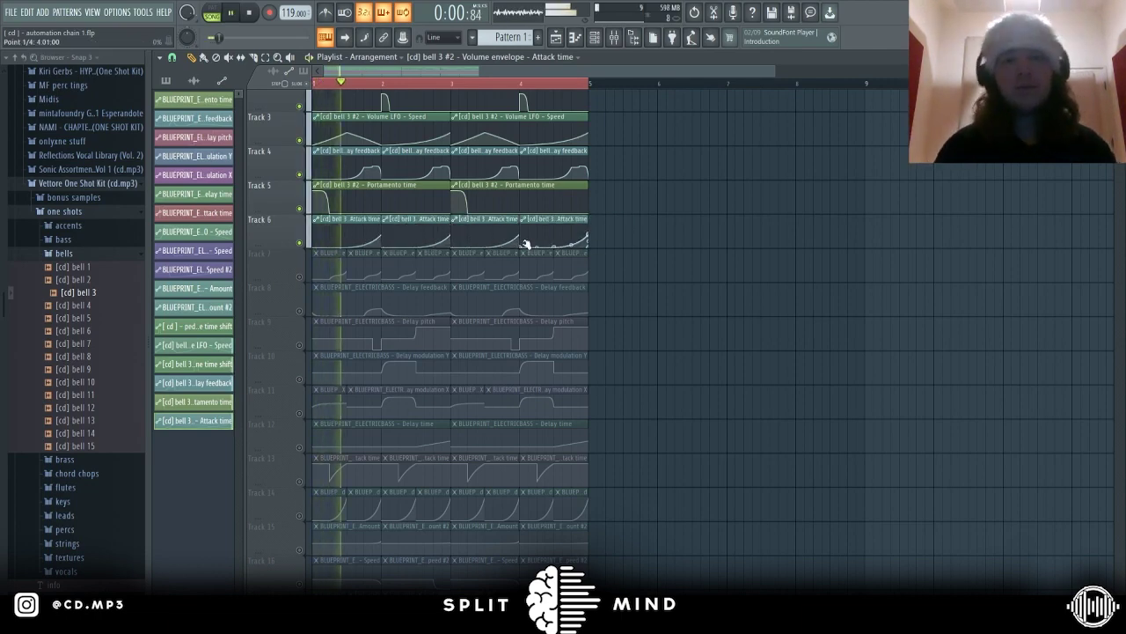
{"action": "key", "text": "space"}
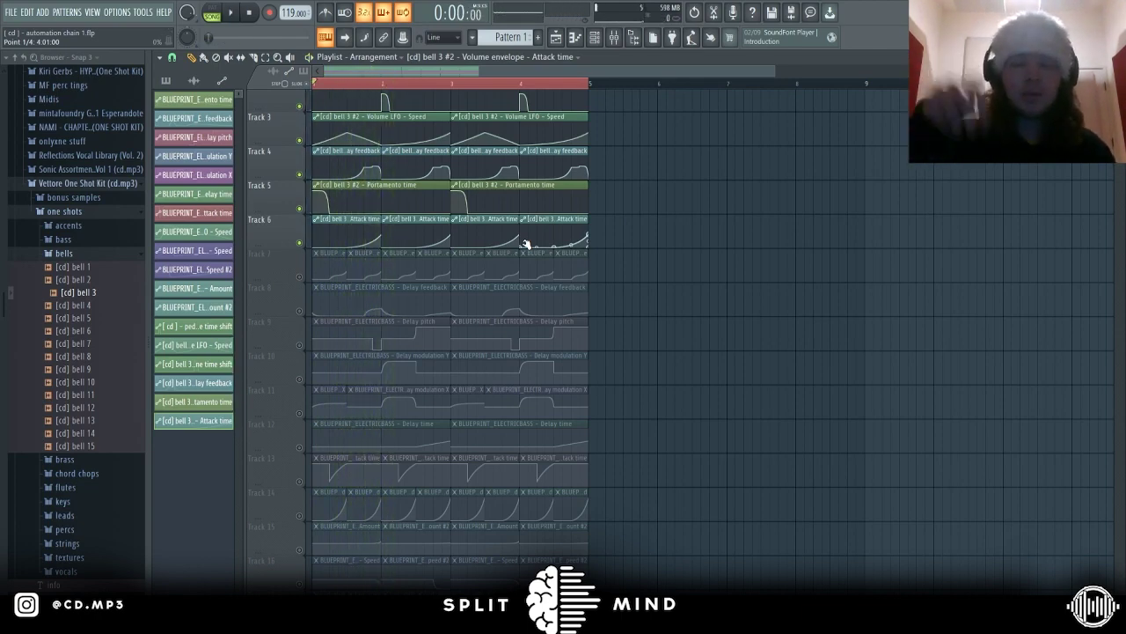
{"action": "key", "text": "space"}
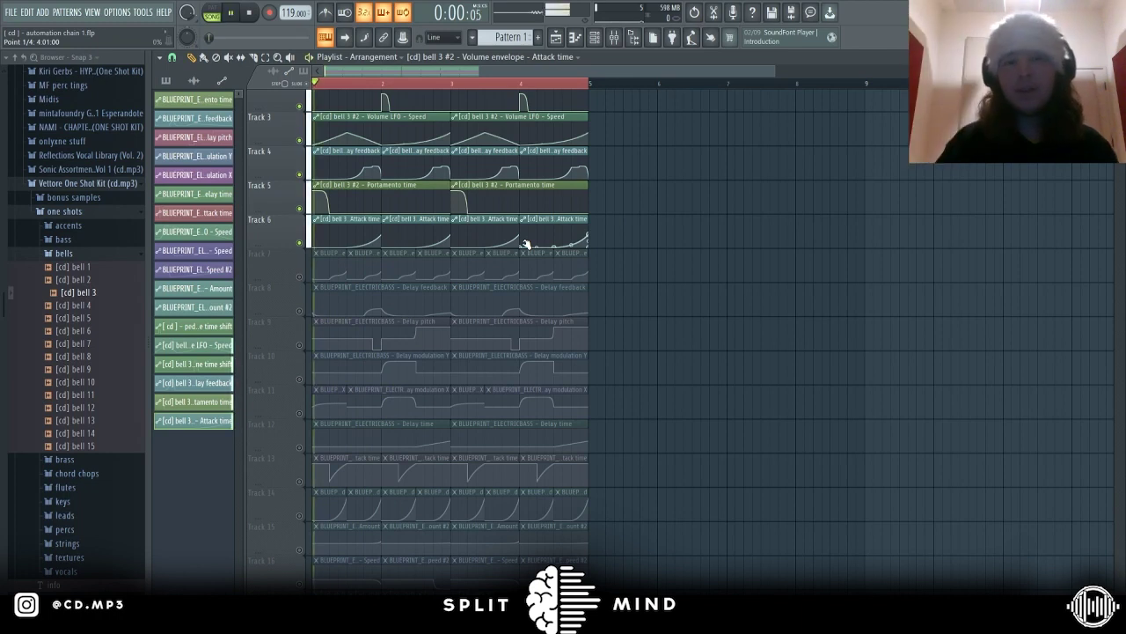
{"action": "key", "text": "space"}
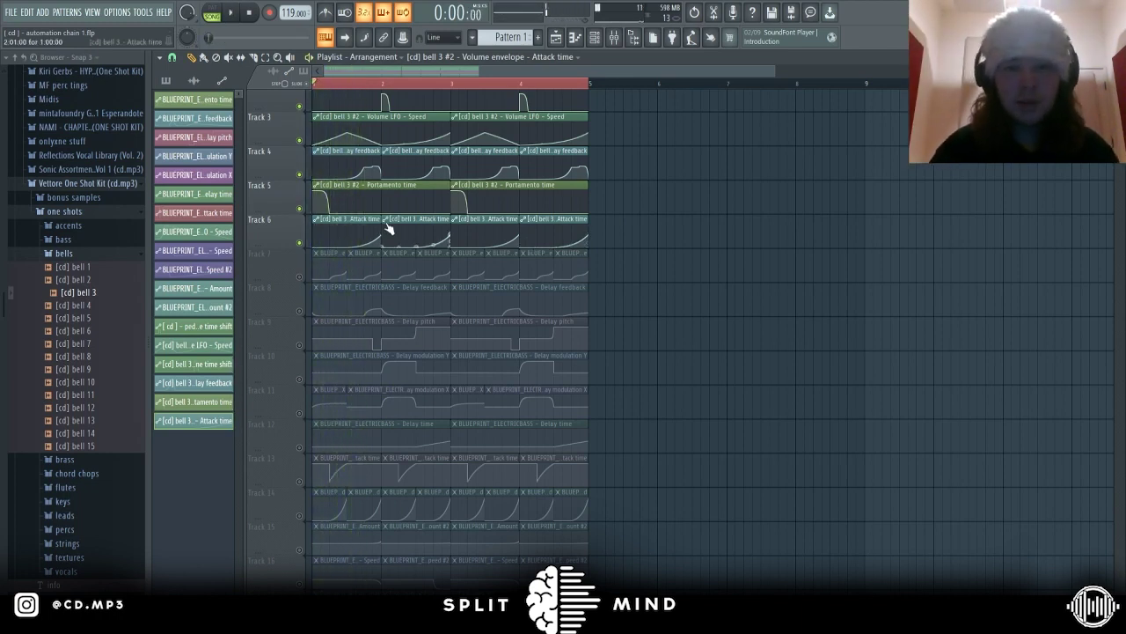
Bend the Attack time curve so it rises quickly from mid-bar and levels off towards the bar's end, and play the result.
{"action": "left_click_drag", "start_coordinate": [367, 243], "coordinate": [364, 239]}
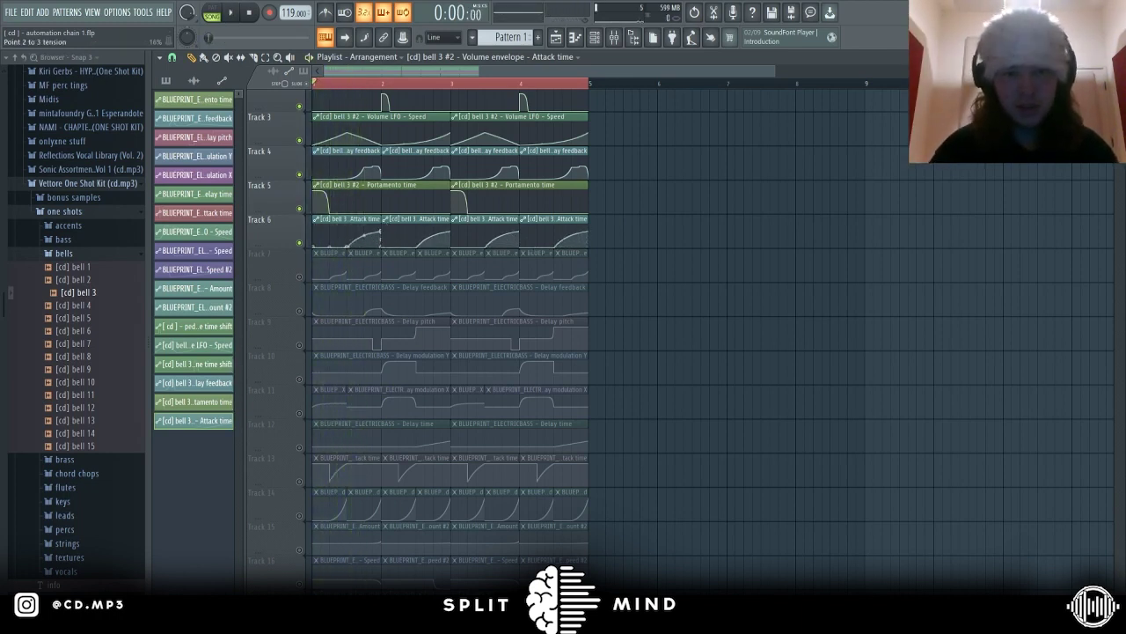
{"action": "key", "text": "space"}
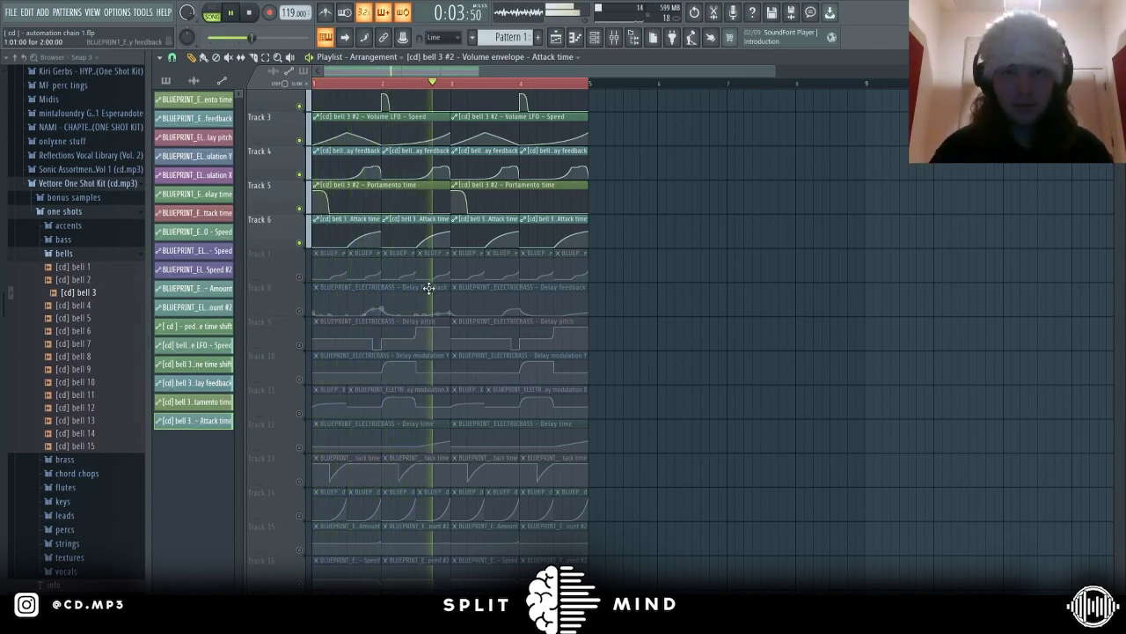
{"action": "key", "text": "space"}
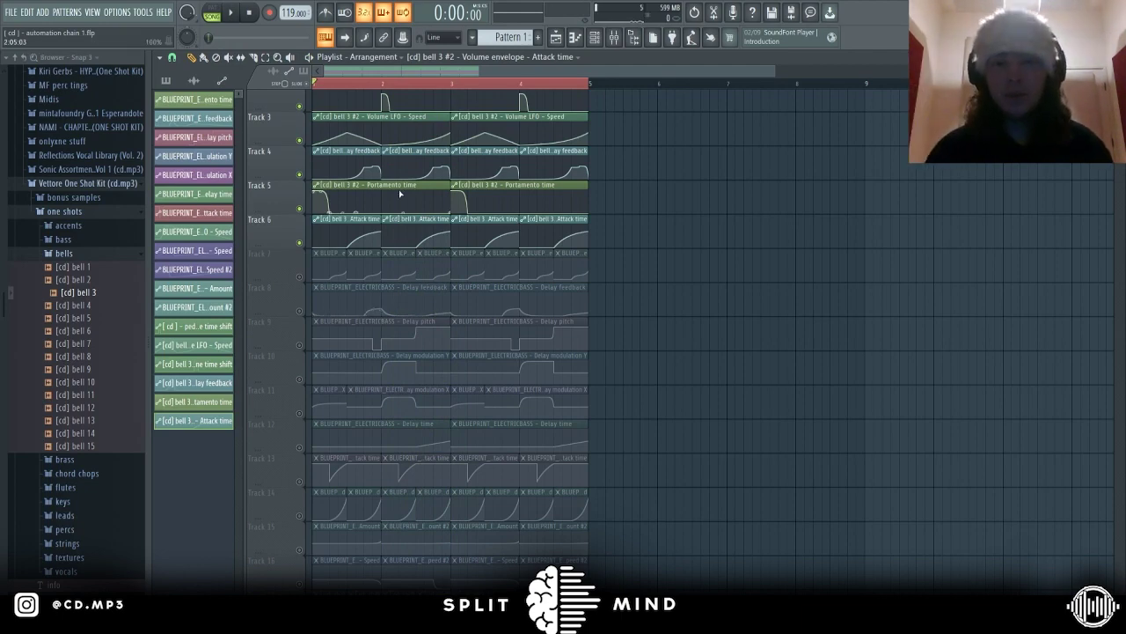
Create a Volume envelope Release time automation clip for [cd] bell 3 #2 on Track 7.
{"action": "left_click", "coordinate": [594, 37]}
{"action": "left_click", "coordinate": [431, 216]}
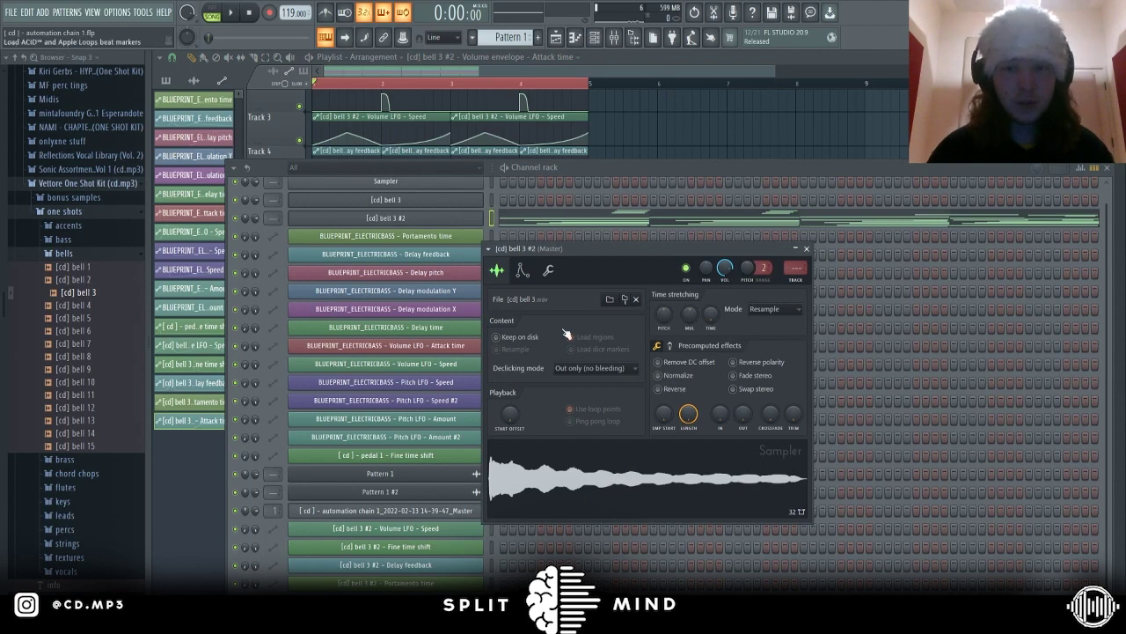
{"action": "left_click", "coordinate": [523, 271]}
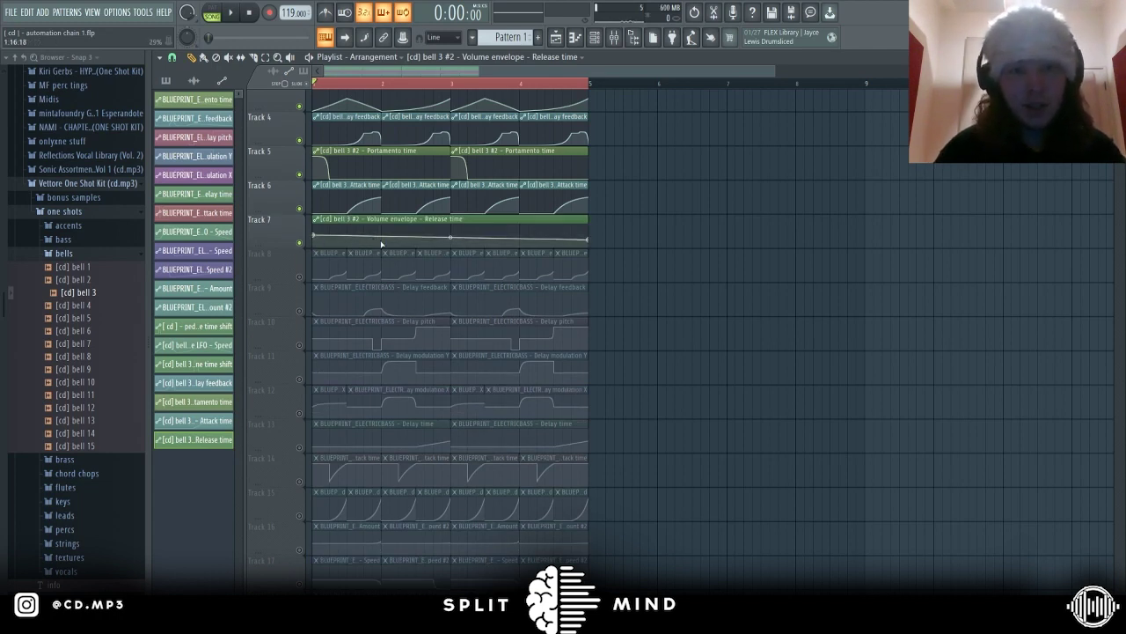
Shape the Release time automation into a curved rise to the middle of bar 1 that stays level to bar 2, and play it.
{"action": "right_click", "coordinate": [347, 235]}
{"action": "right_click", "coordinate": [382, 245]}
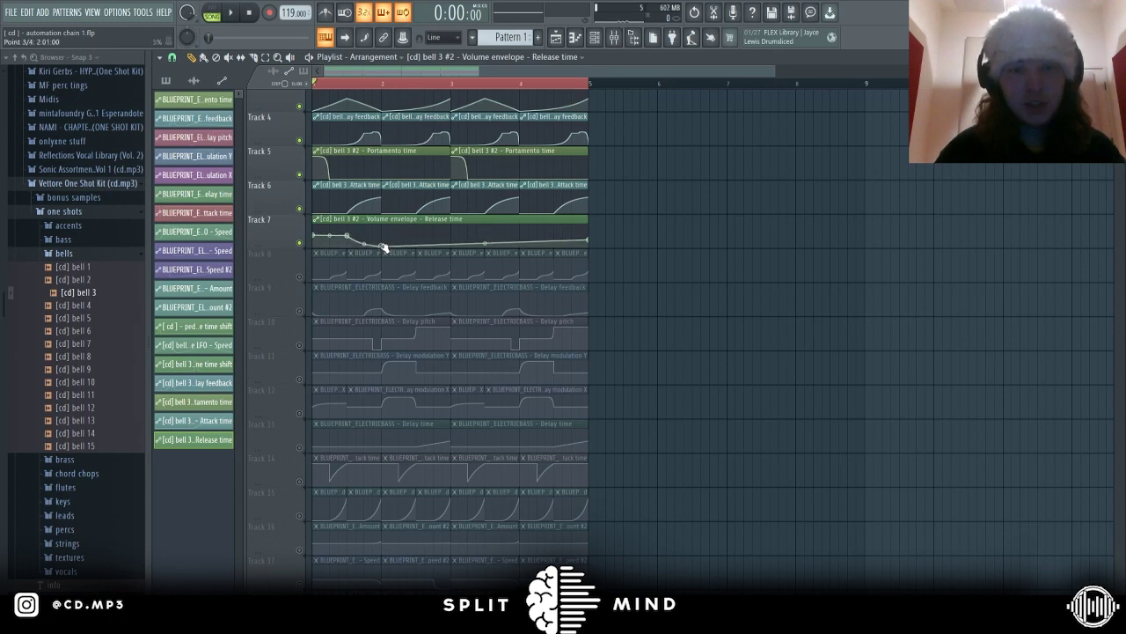
{"action": "left_click_drag", "start_coordinate": [383, 247], "coordinate": [382, 236]}
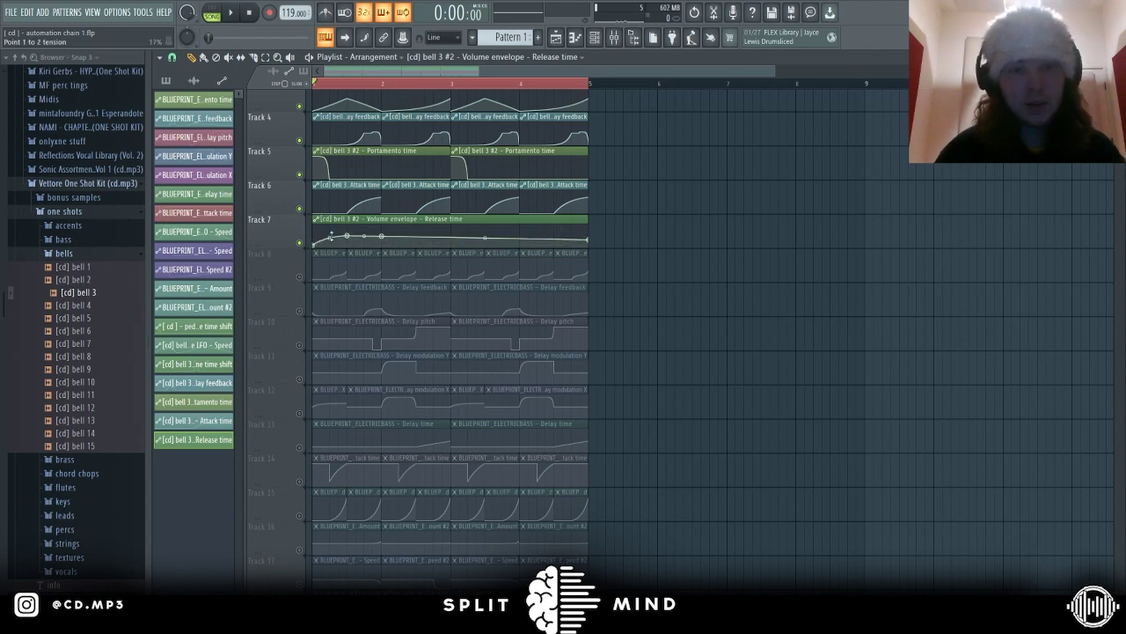
{"action": "key", "text": "space"}
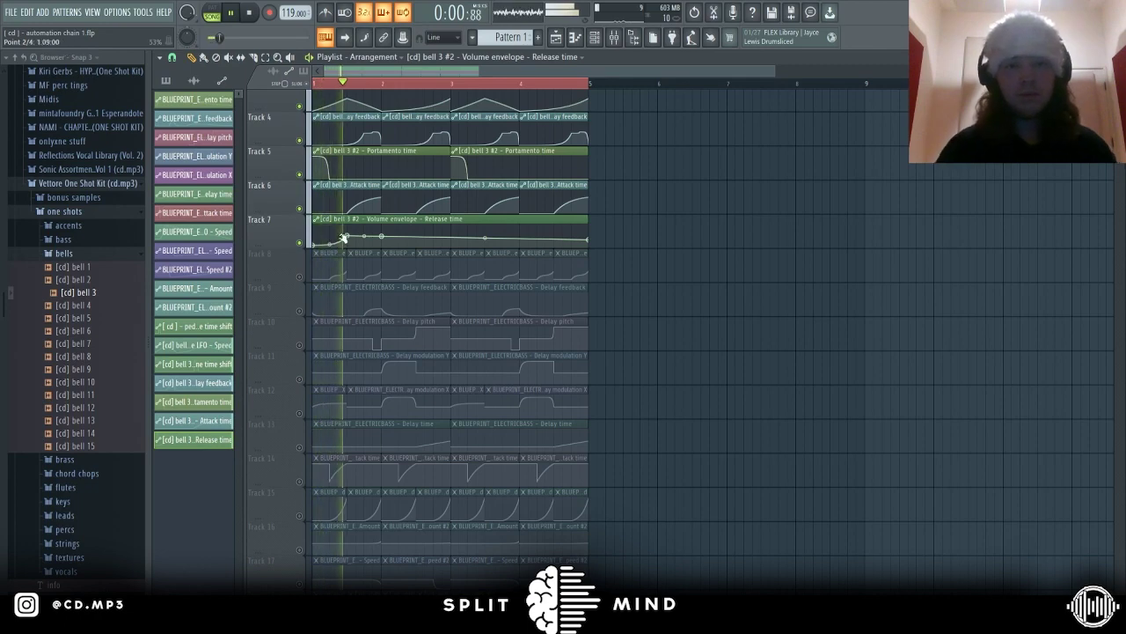
{"action": "key", "text": "space"}
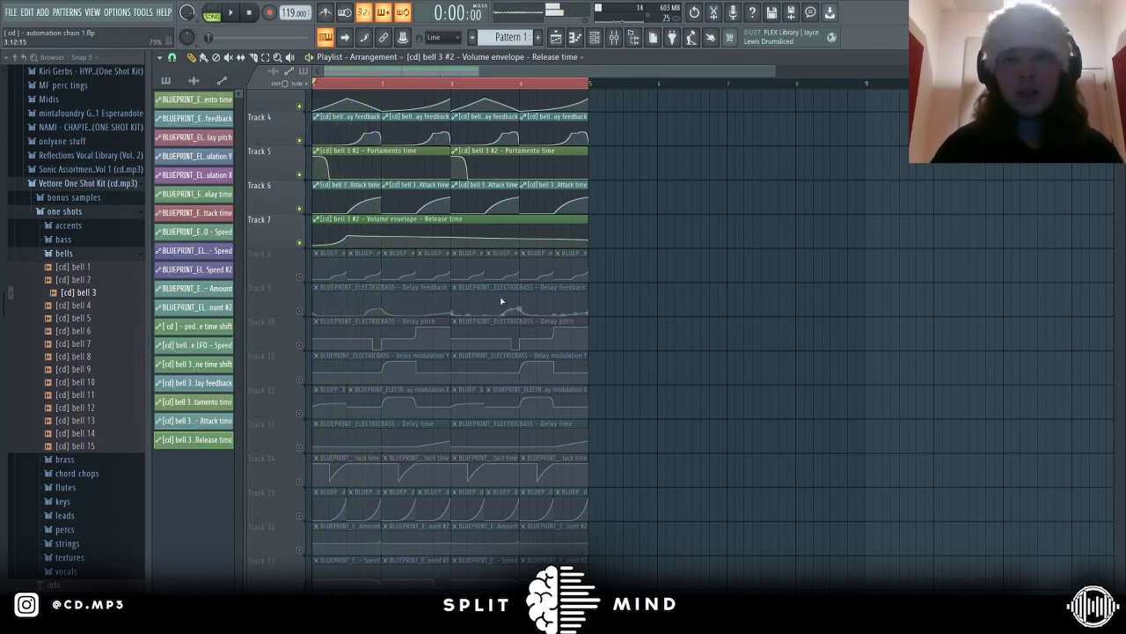
Shape the Track 7 Release time curve to peak mid-bar 1 and fall towards bar 2, and play the arrangement.
{"action": "left_click", "coordinate": [556, 38]}
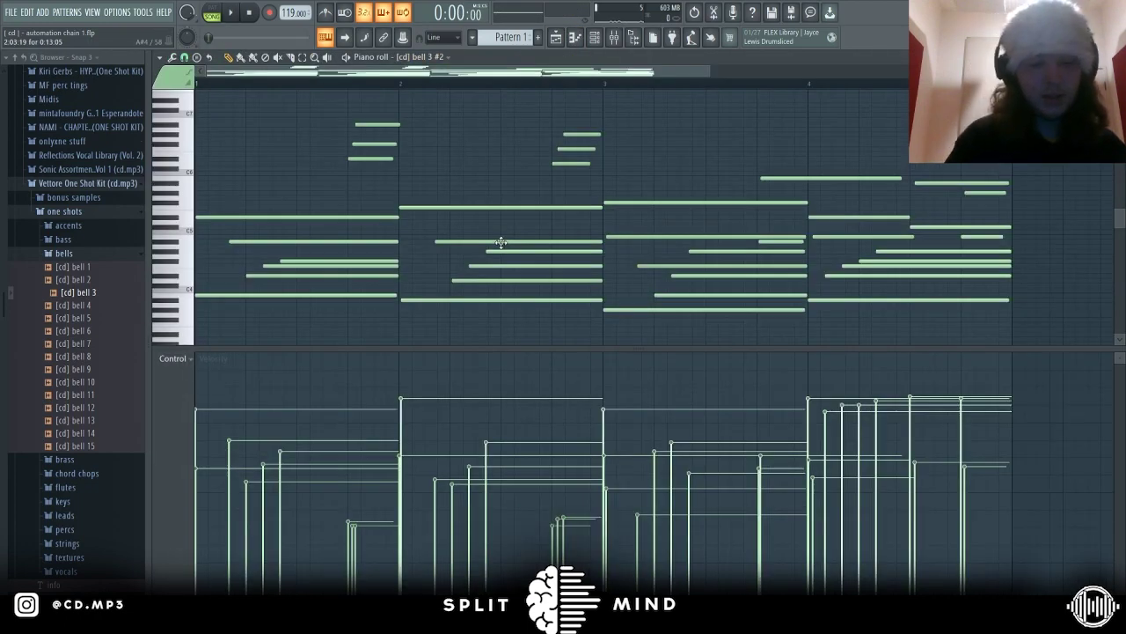
{"action": "left_click", "coordinate": [556, 38]}
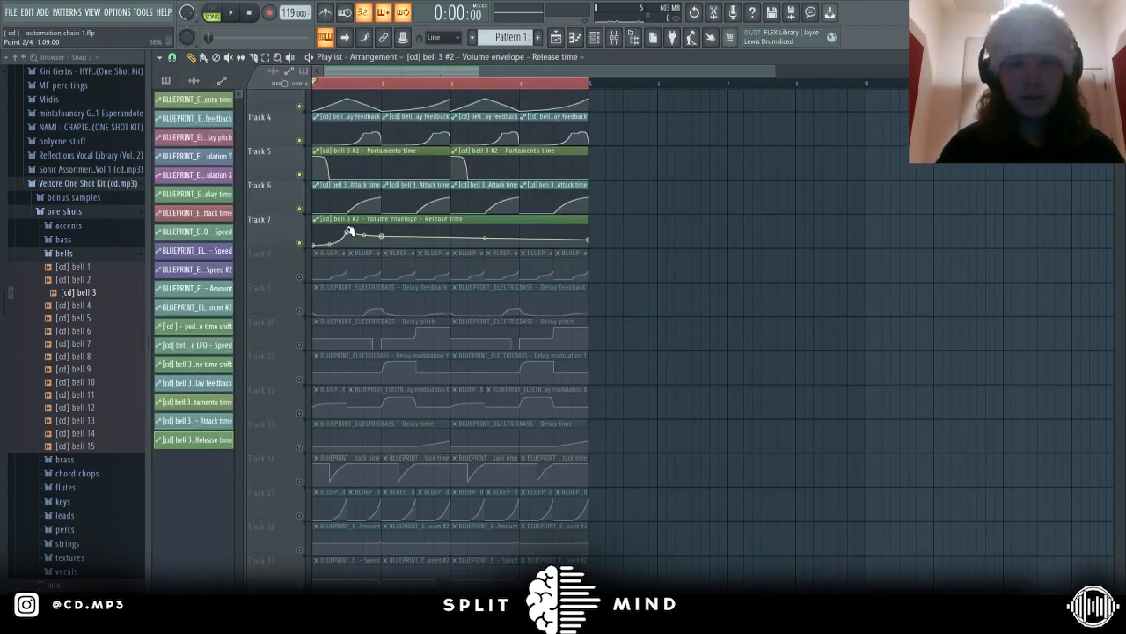
{"action": "key", "text": "space"}
{"action": "key", "text": "space"}
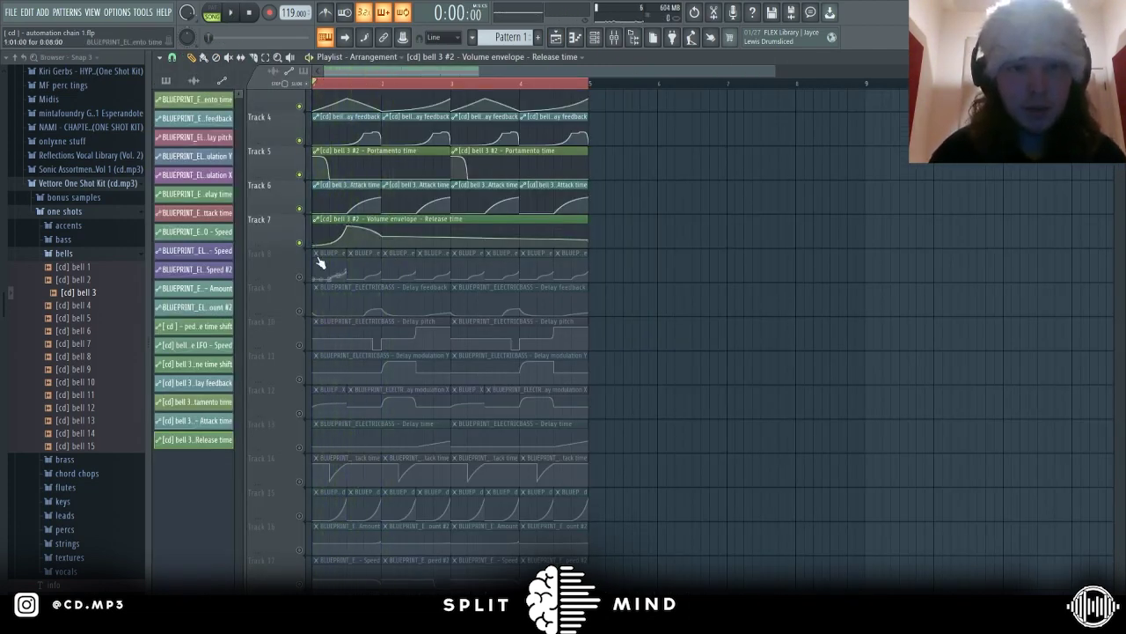
{"action": "key", "text": "space"}
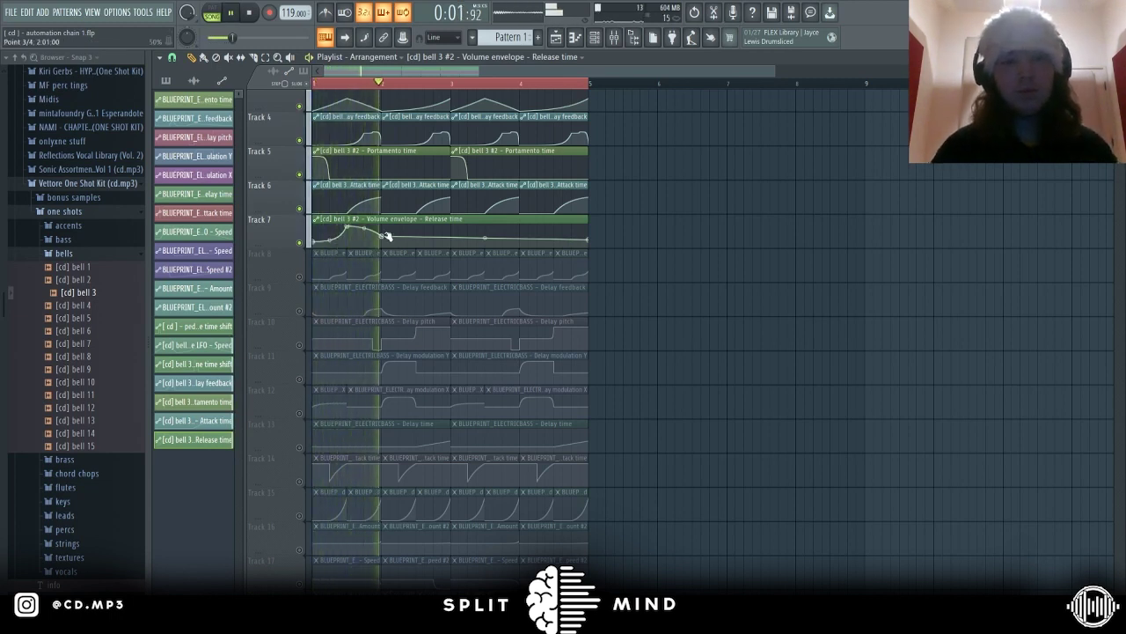
{"action": "key", "text": "space"}
Shorten the Release time clip to one bar, repeat it across all four bars on Track 7, and play the result.
{"action": "left_click_drag", "start_coordinate": [591, 218], "coordinate": [472, 222]}
{"action": "left_click", "coordinate": [409, 236]}
{"action": "left_click", "coordinate": [528, 227]}
{"action": "key", "text": "space"}
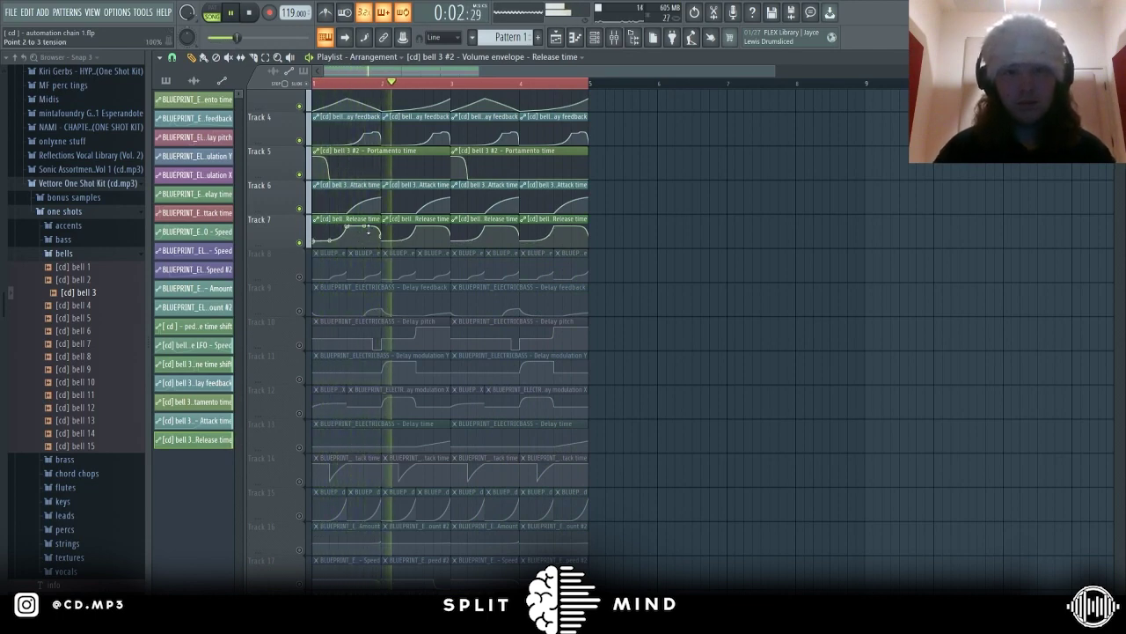
{"action": "key", "text": "space"}
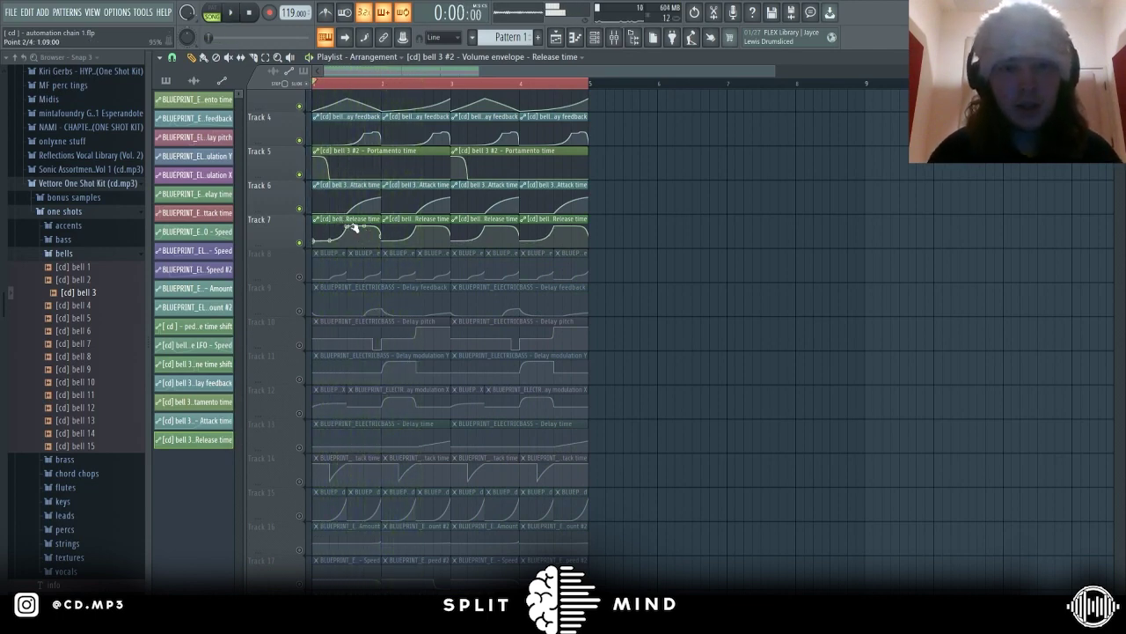
Turn the first half of the Release time curve into rapid square pulses and delete its copies in bars 2 to 4.
{"action": "left_click_drag", "start_coordinate": [350, 226], "coordinate": [390, 396]}
{"action": "right_click", "coordinate": [411, 222]}
{"action": "right_click", "coordinate": [489, 227]}
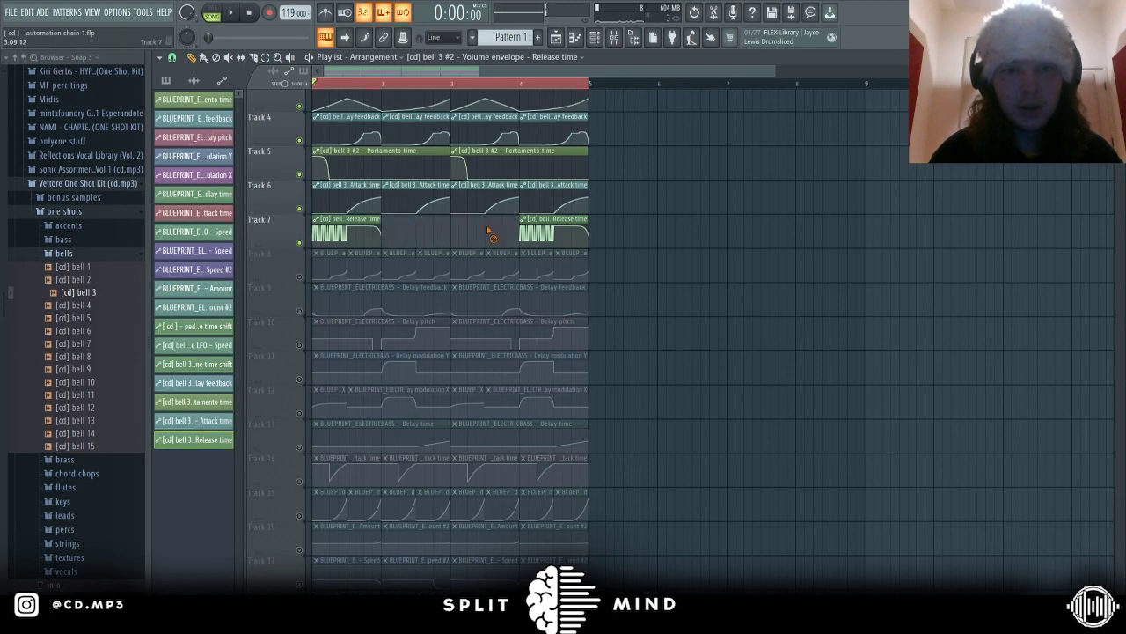
{"action": "right_click", "coordinate": [550, 227]}
Extend the remaining Release time clip over four bars with the square pulses running along its full length.
{"action": "left_click_drag", "start_coordinate": [381, 219], "coordinate": [583, 218]}
{"action": "left_click_drag", "start_coordinate": [352, 231], "coordinate": [640, 234]}
{"action": "left_click_drag", "start_coordinate": [828, 220], "coordinate": [589, 218]}
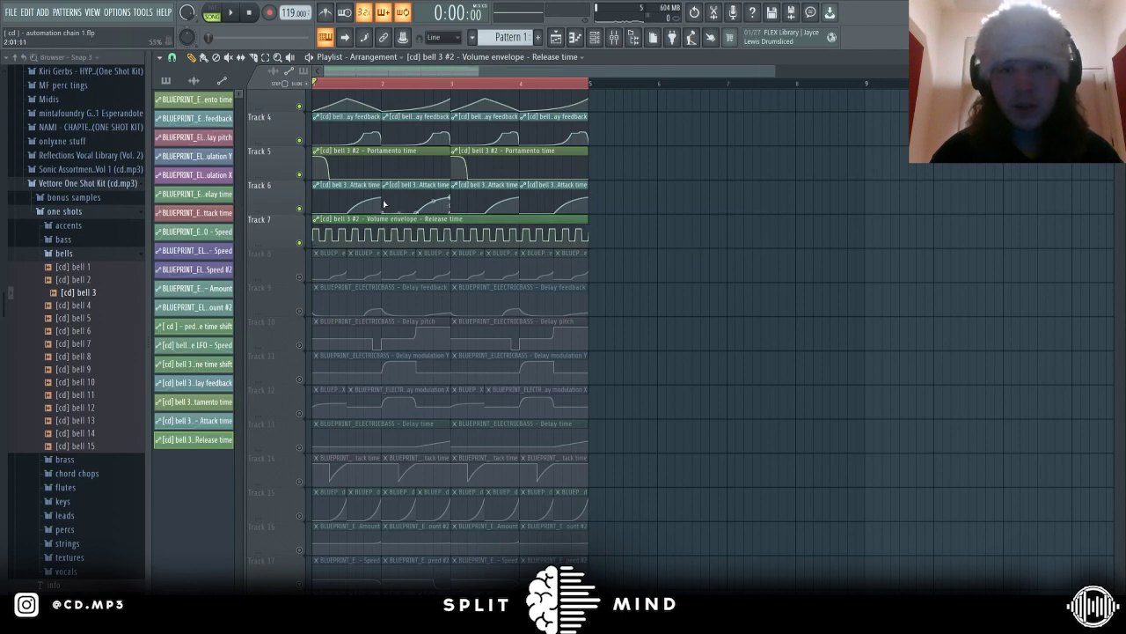
Enable the LFO for the Release time automation clip and shape its wave into a skewed triangle with a slow rise and faster fall.
{"action": "left_click", "coordinate": [320, 219]}
{"action": "left_click_drag", "start_coordinate": [239, 188], "coordinate": [343, 198]}
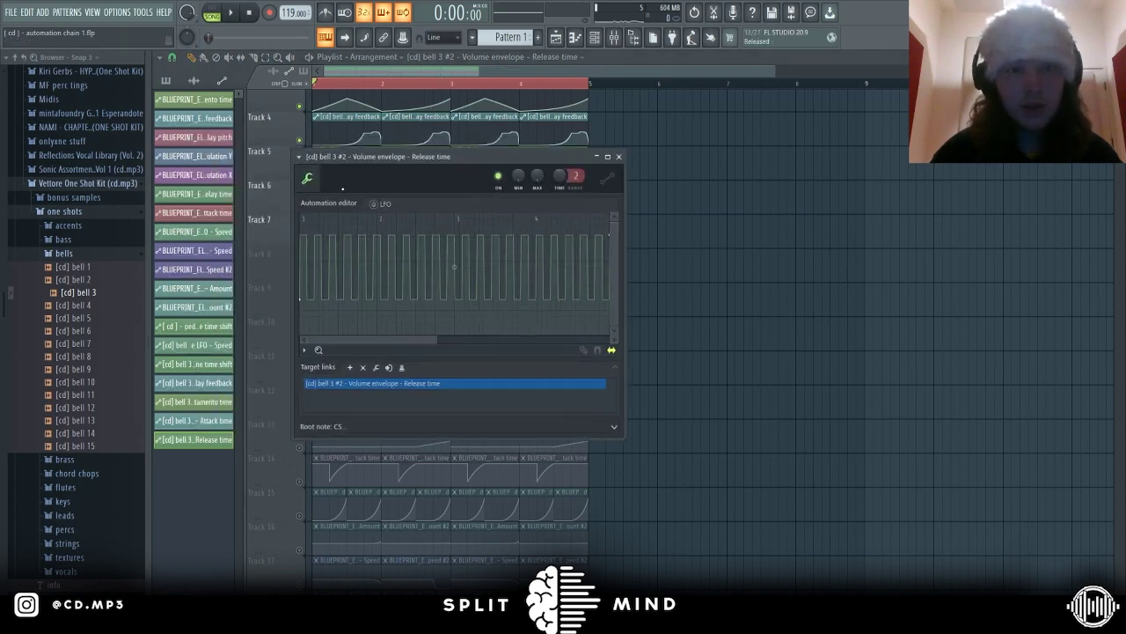
{"action": "left_click", "coordinate": [375, 204]}
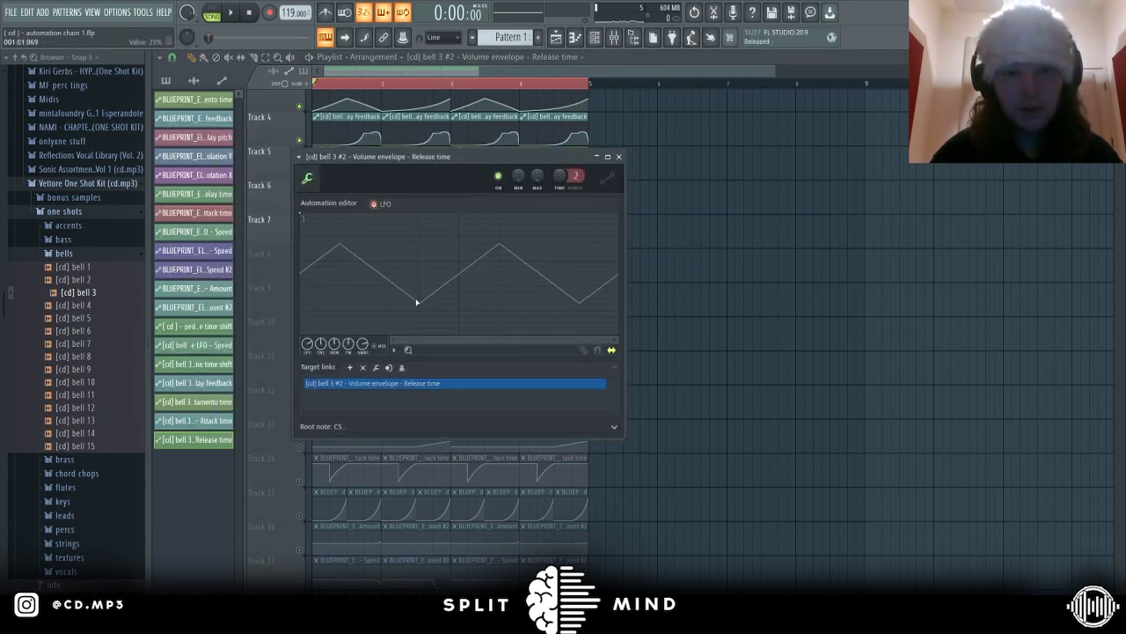
{"action": "left_click_drag", "start_coordinate": [415, 298], "coordinate": [484, 325]}
{"action": "mouse_move", "coordinate": [348, 343]}
{"action": "left_mouse_down"}
{"action": "mouse_move", "coordinate": [349, 318]}
{"action": "mouse_move", "coordinate": [335, 330]}
{"action": "left_mouse_up"}
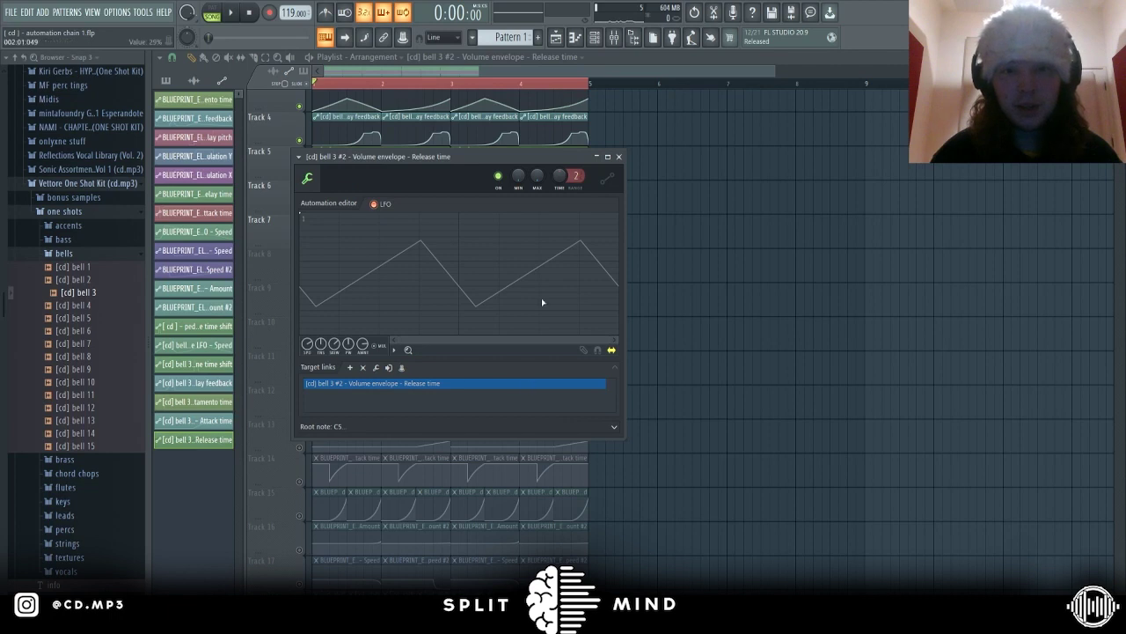
Play the arrangement with the LFO-driven Release time, flatten the wave to a shallower depth, and play it again.
{"action": "left_click", "coordinate": [619, 156]}
{"action": "left_click", "coordinate": [626, 163]}
{"action": "right_click", "coordinate": [645, 151]}
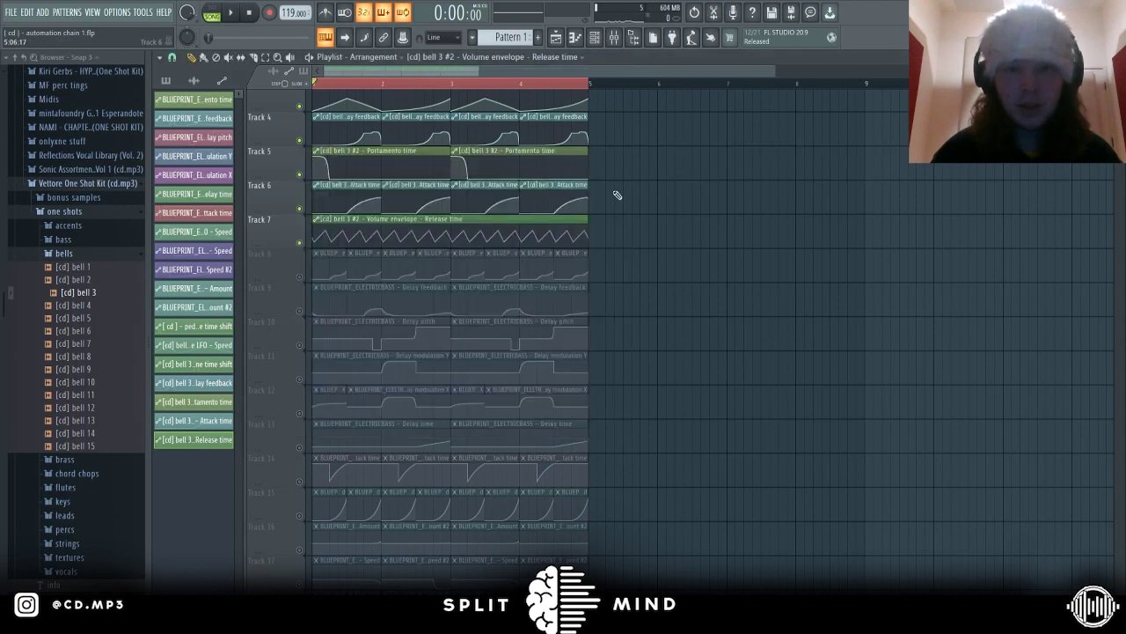
{"action": "key", "text": "space"}
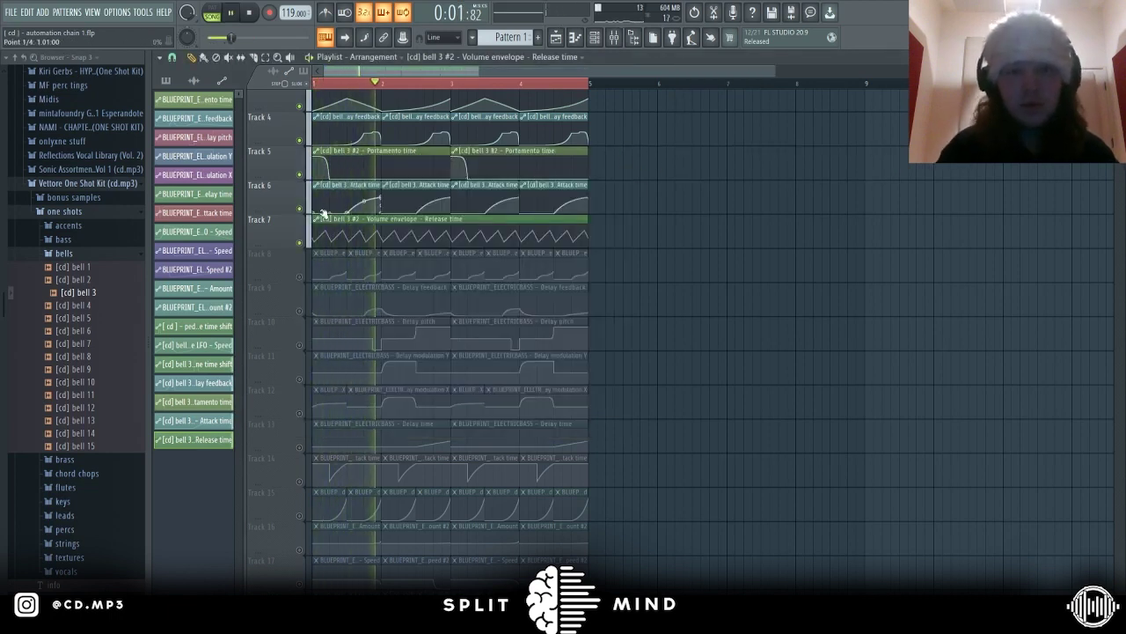
{"action": "key", "text": "space"}
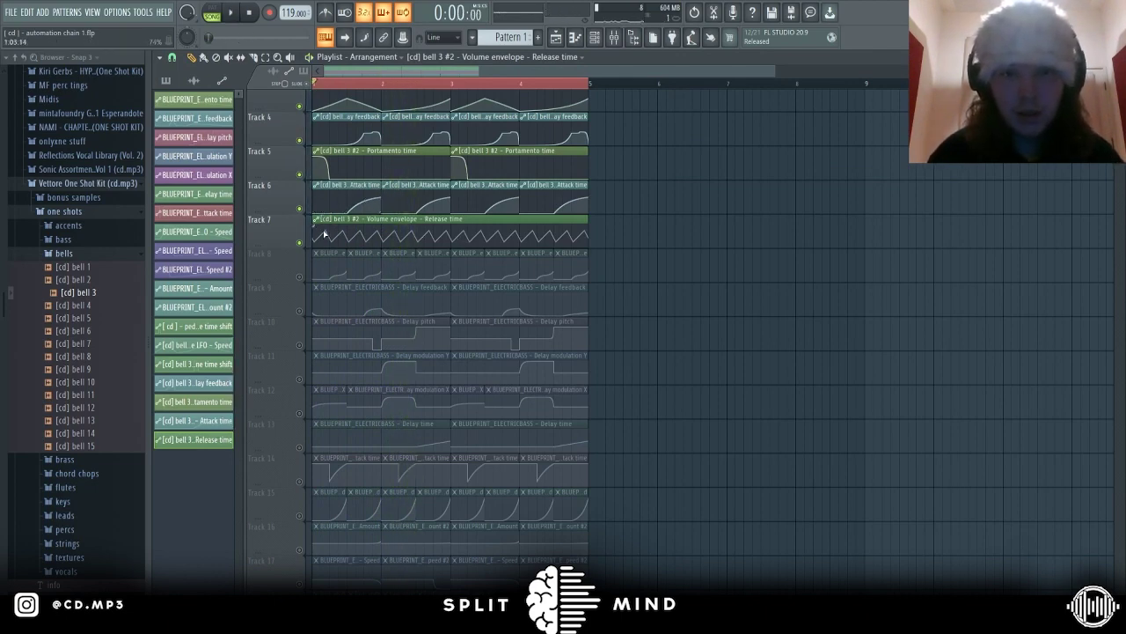
{"action": "key", "text": "space"}
{"action": "key", "text": "space"}
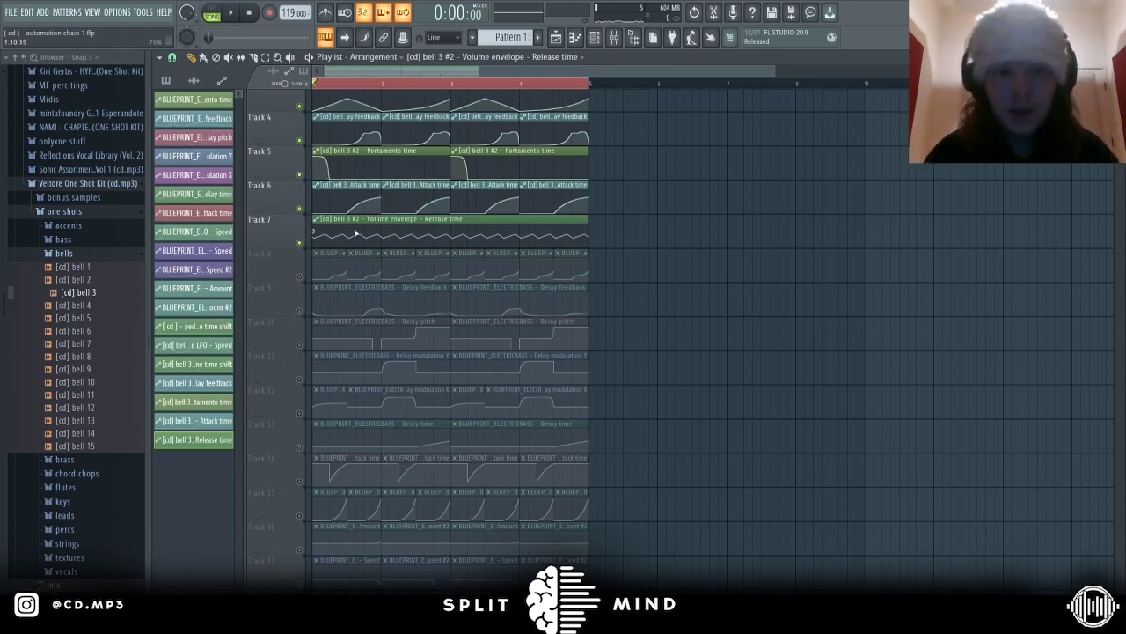
Delete the Volume envelope Release time automation clip from Track 7.
{"action": "right_click", "coordinate": [355, 232]}
{"action": "scroll", "coordinate": [583, 244], "scroll_direction": "up", "scroll_amount": 3}
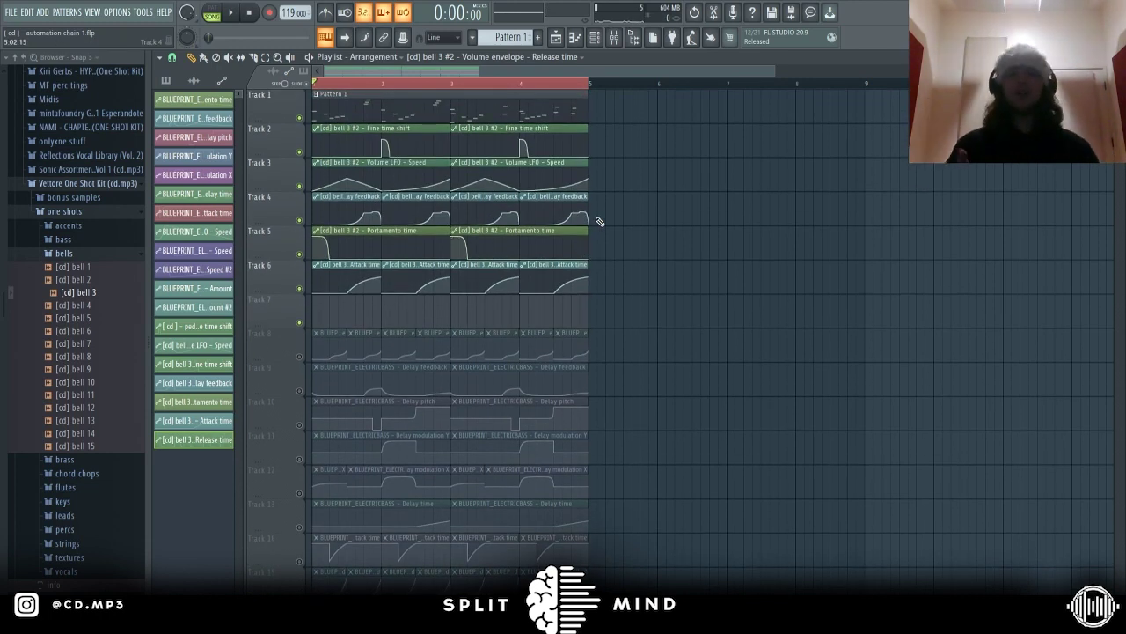